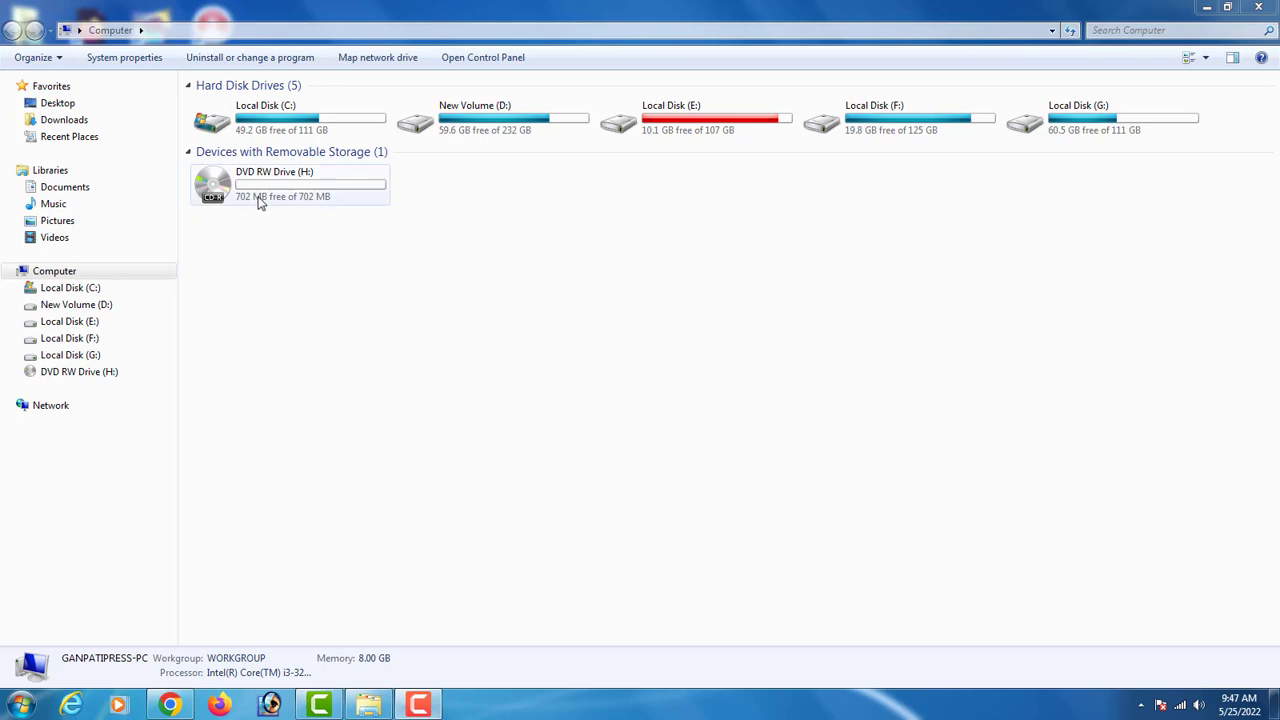
pyautogui.doubleClick(258, 190)
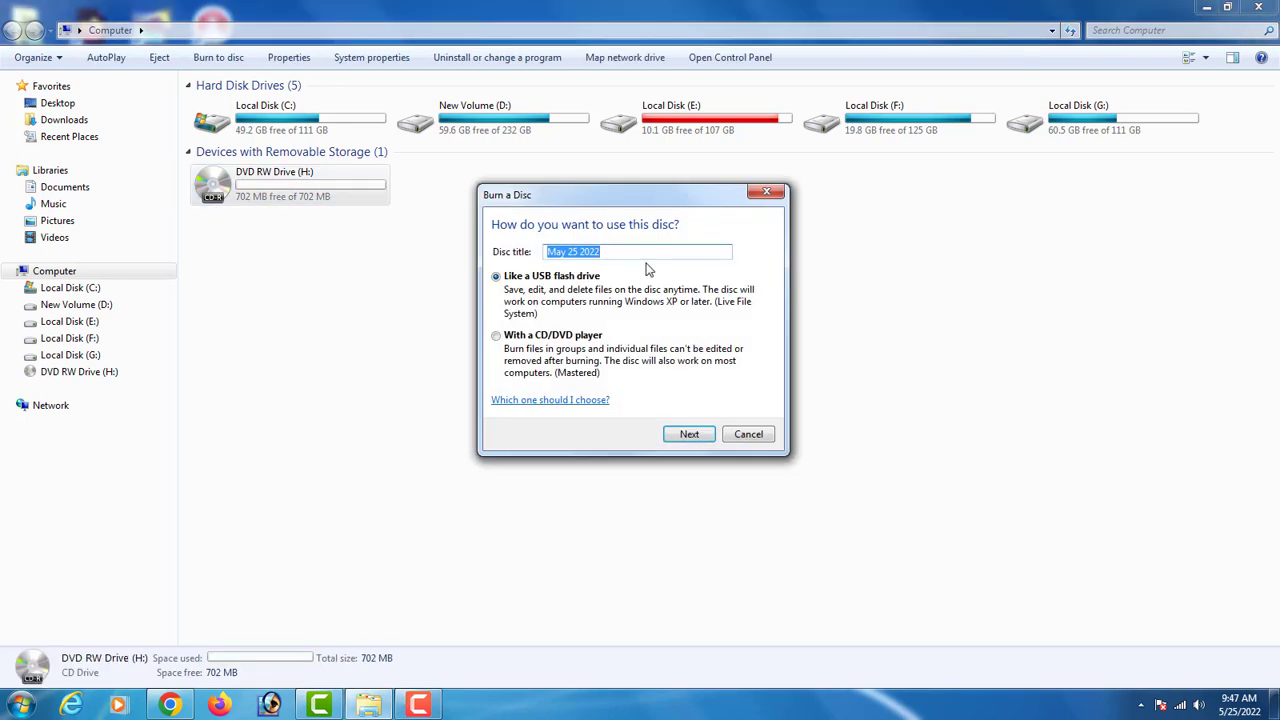
pyautogui.click(749, 434)
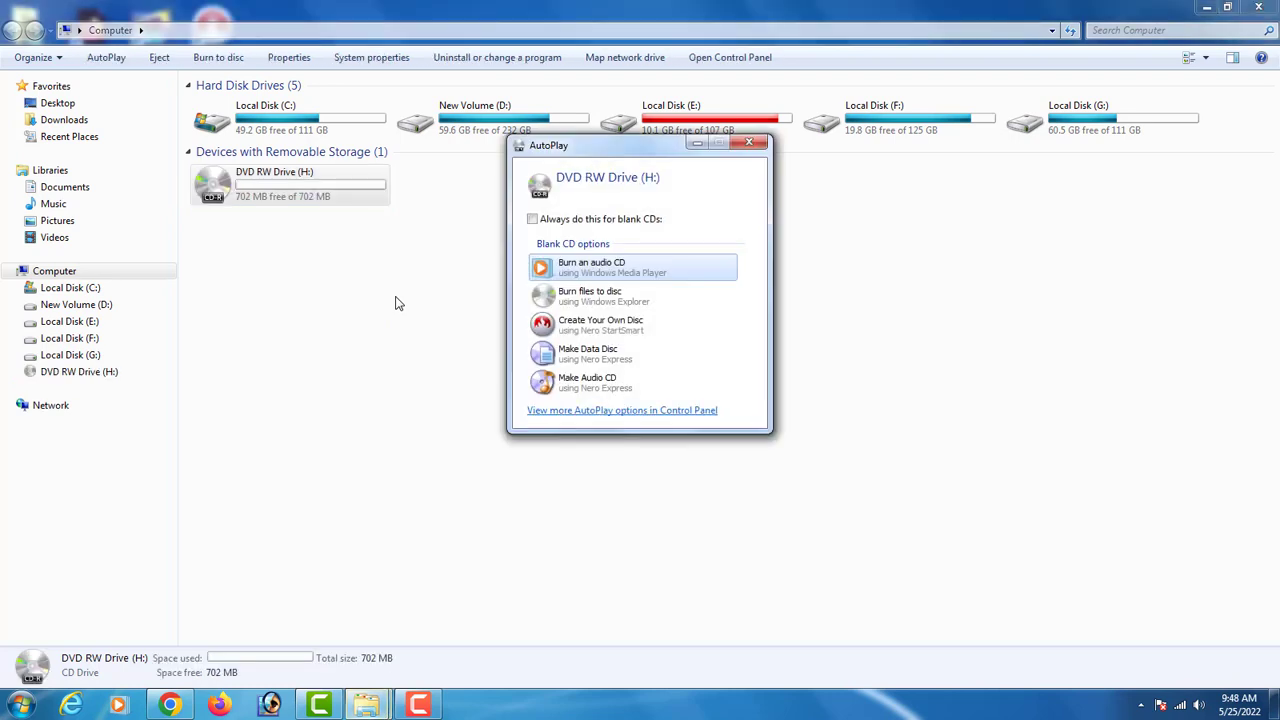
pyautogui.click(758, 148)
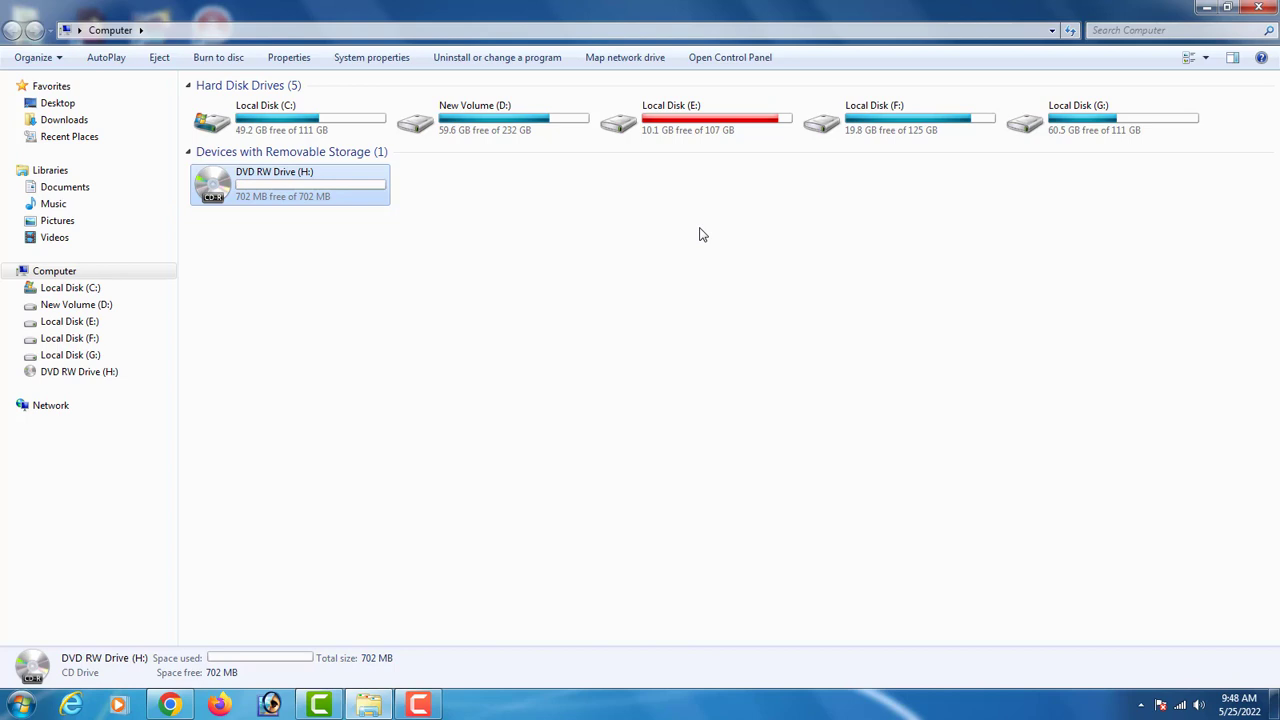
# Open Nero StartSmart Essentials from the desktop and start a Make Data CD project
pyautogui.click(1206, 7)
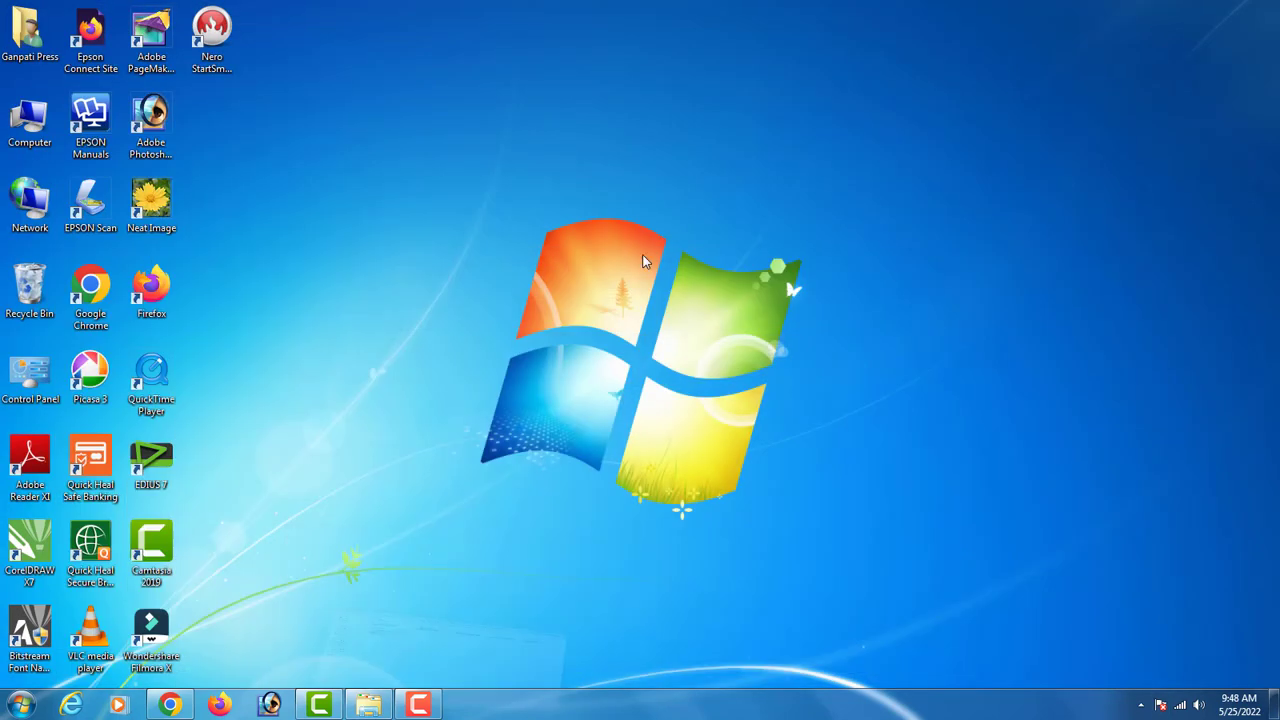
pyautogui.click(218, 60)
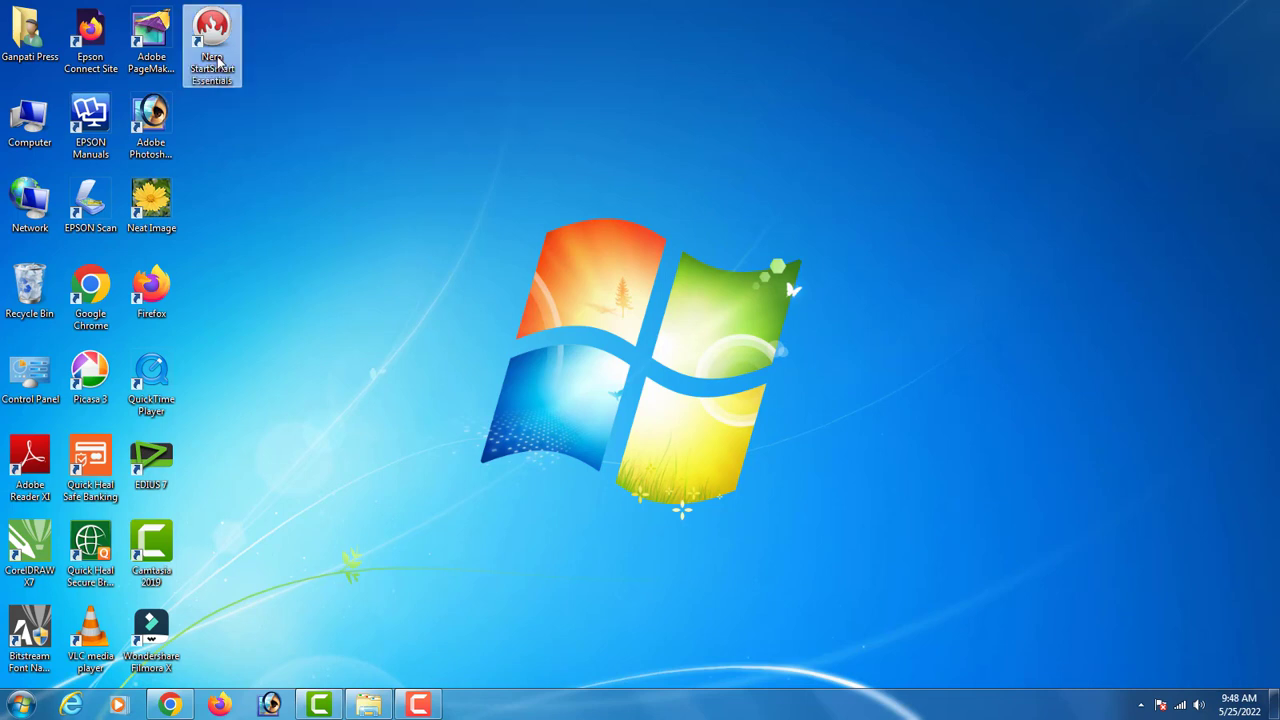
pyautogui.doubleClick(218, 60)
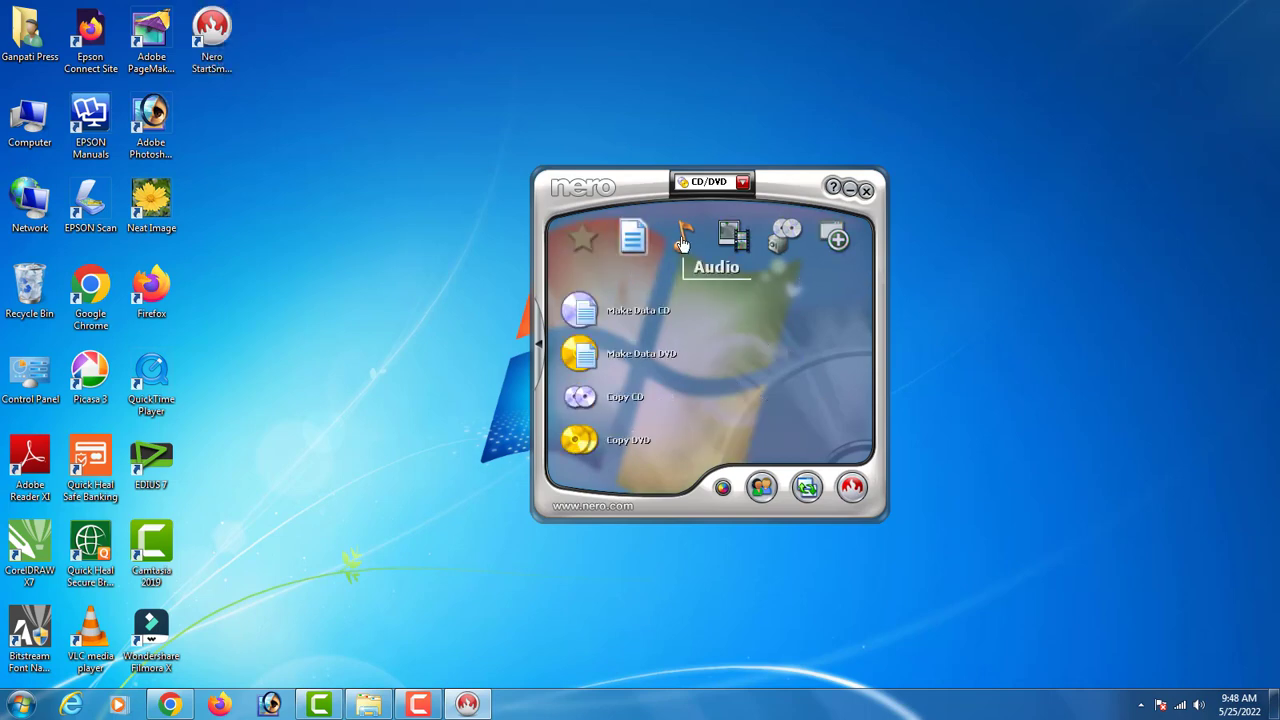
pyautogui.moveTo(832, 243)
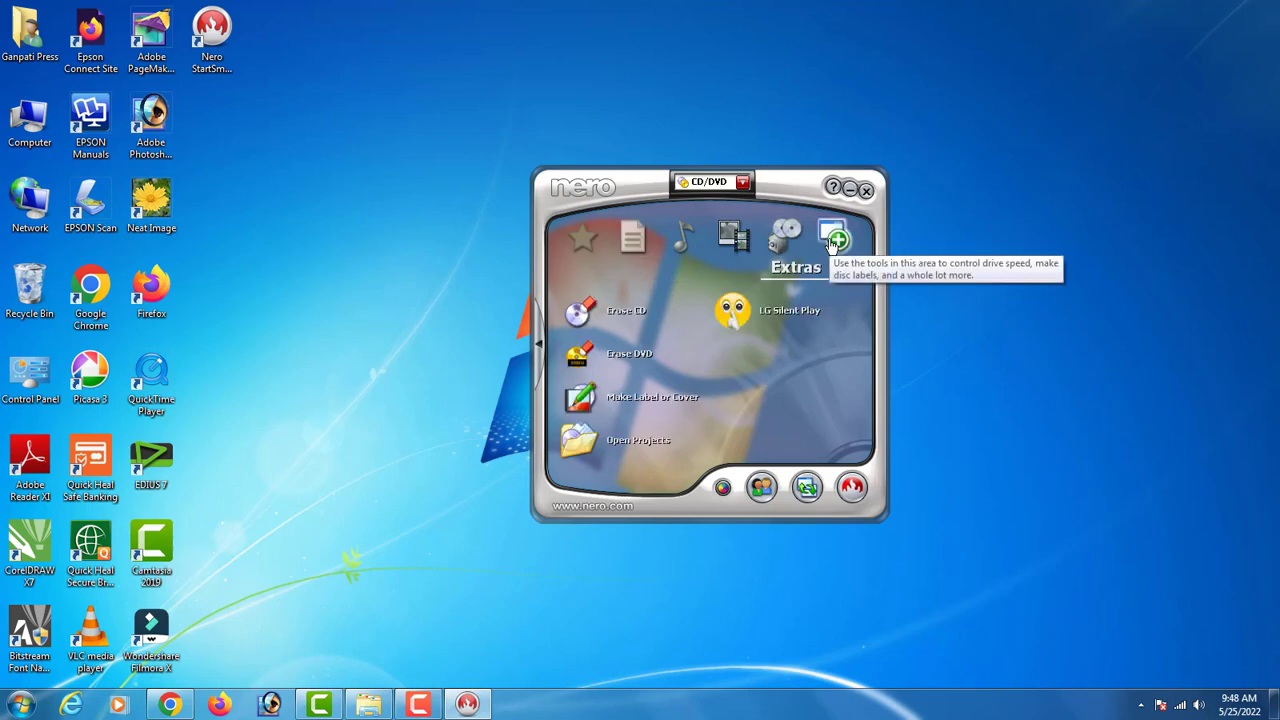
pyautogui.moveTo(634, 238)
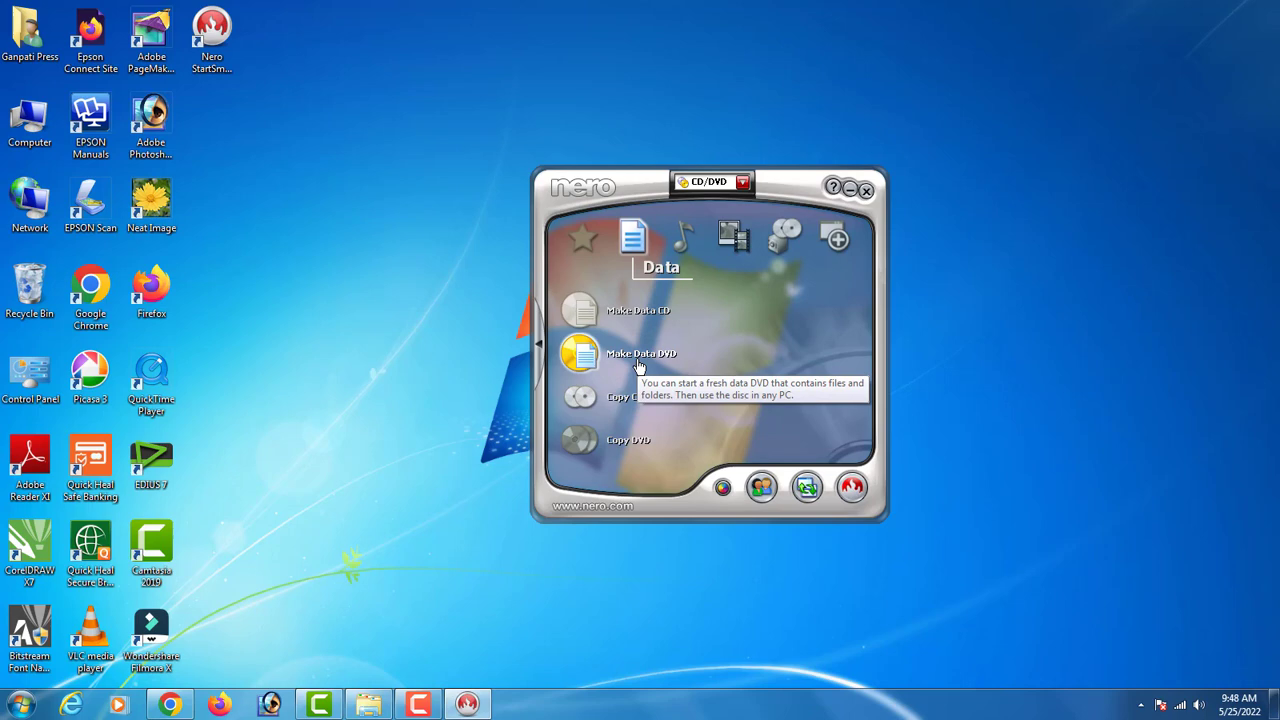
pyautogui.click(628, 312)
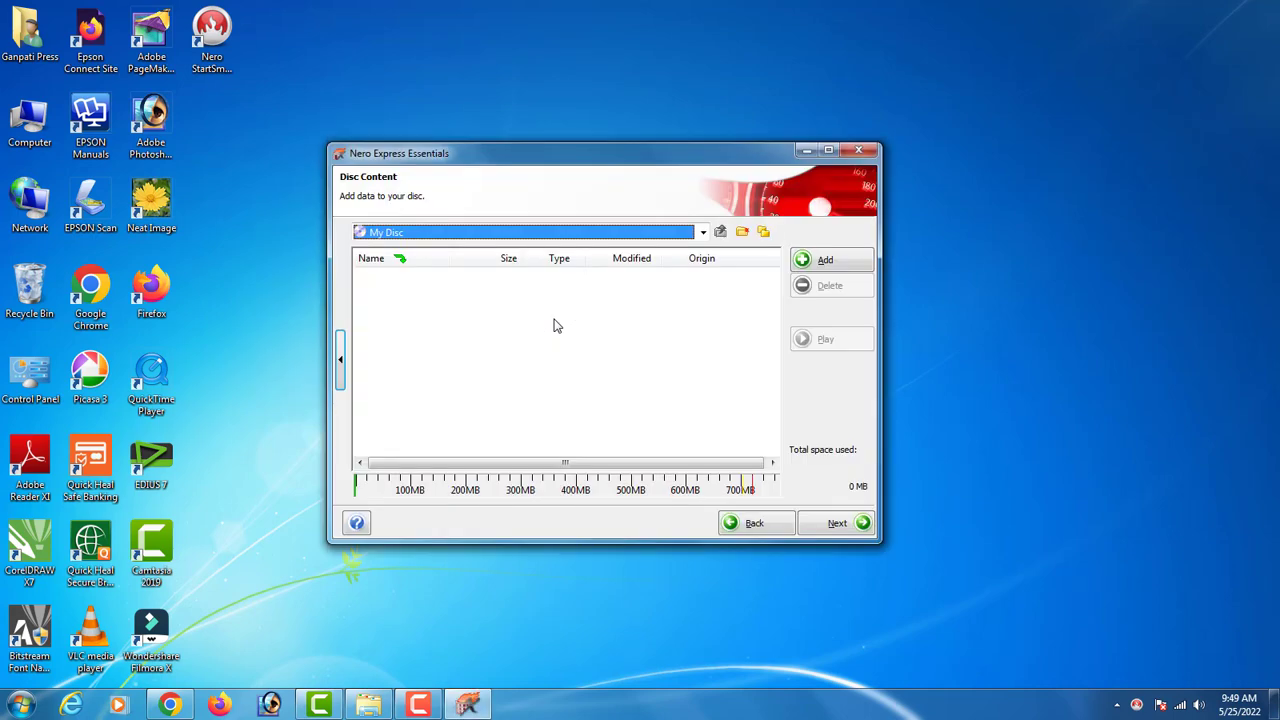
# Start adding files to the disc and browse to the ALL COMPUTER SOFTWEAR folder on Local Disk (E:)
pyautogui.click(818, 270)
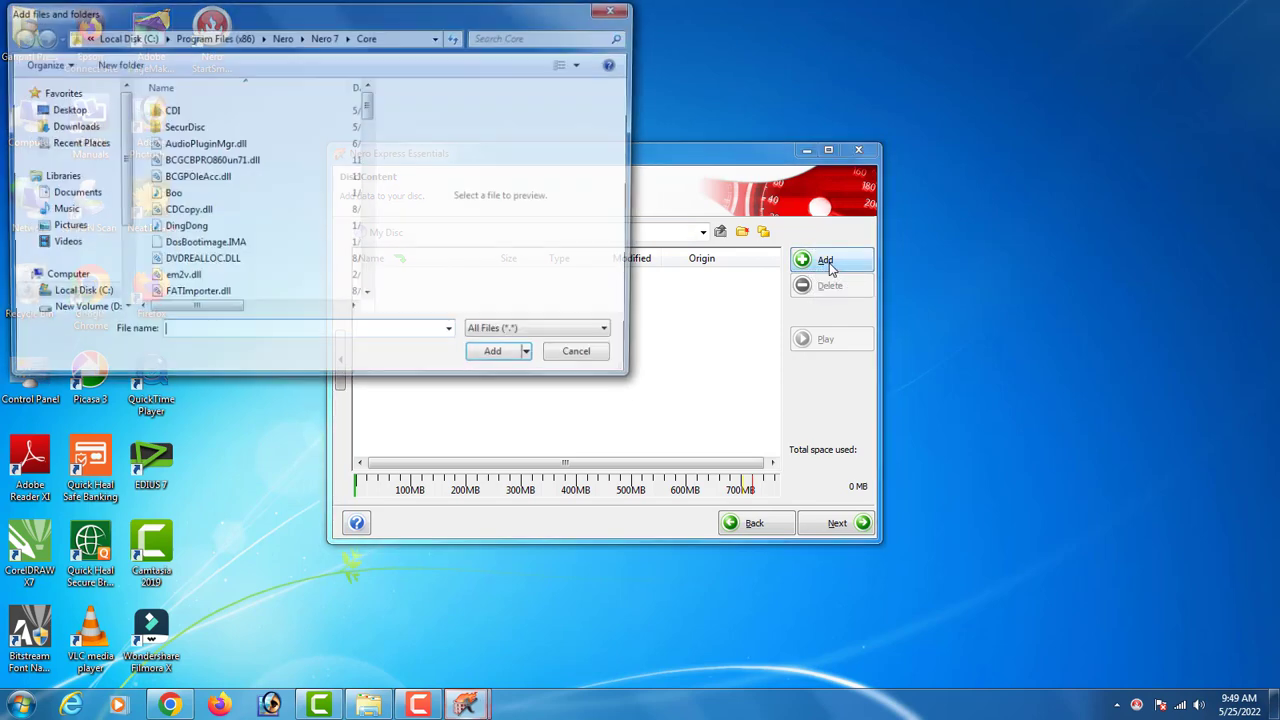
pyautogui.scroll(-3, 70, 200)
pyautogui.scroll(1, 70, 200)
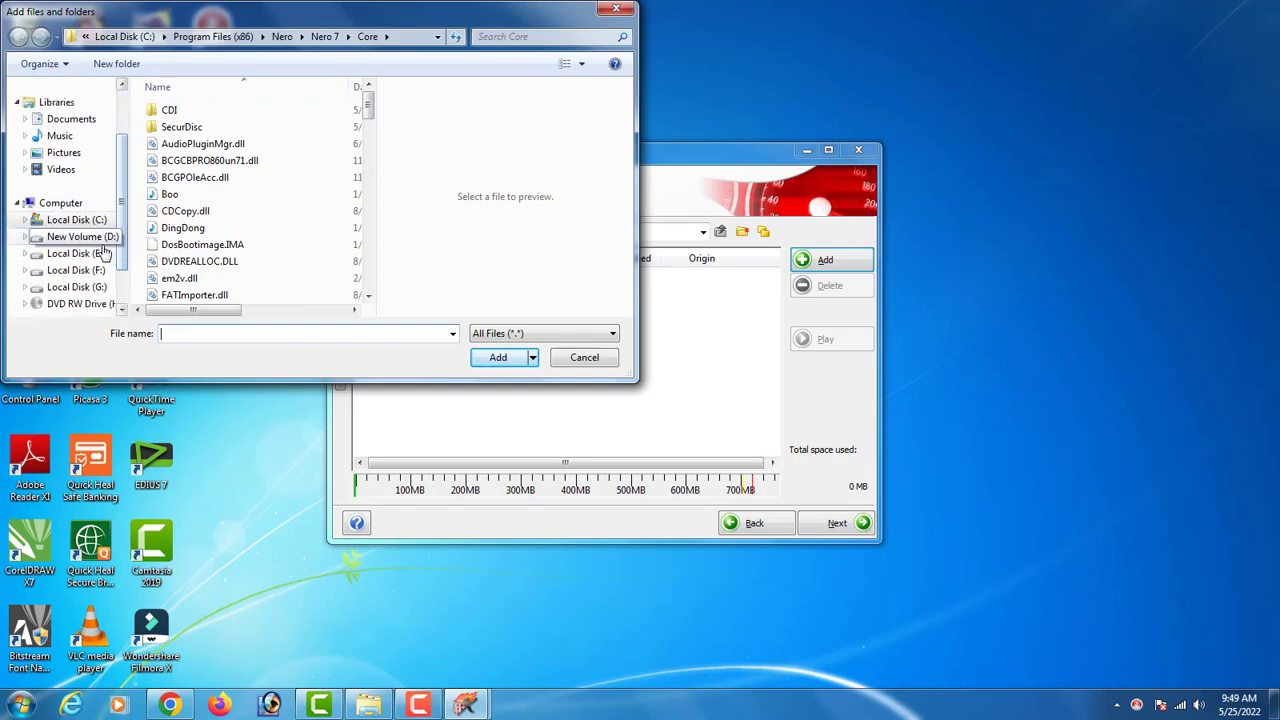
pyautogui.click(75, 253)
pyautogui.doubleClick(180, 128)
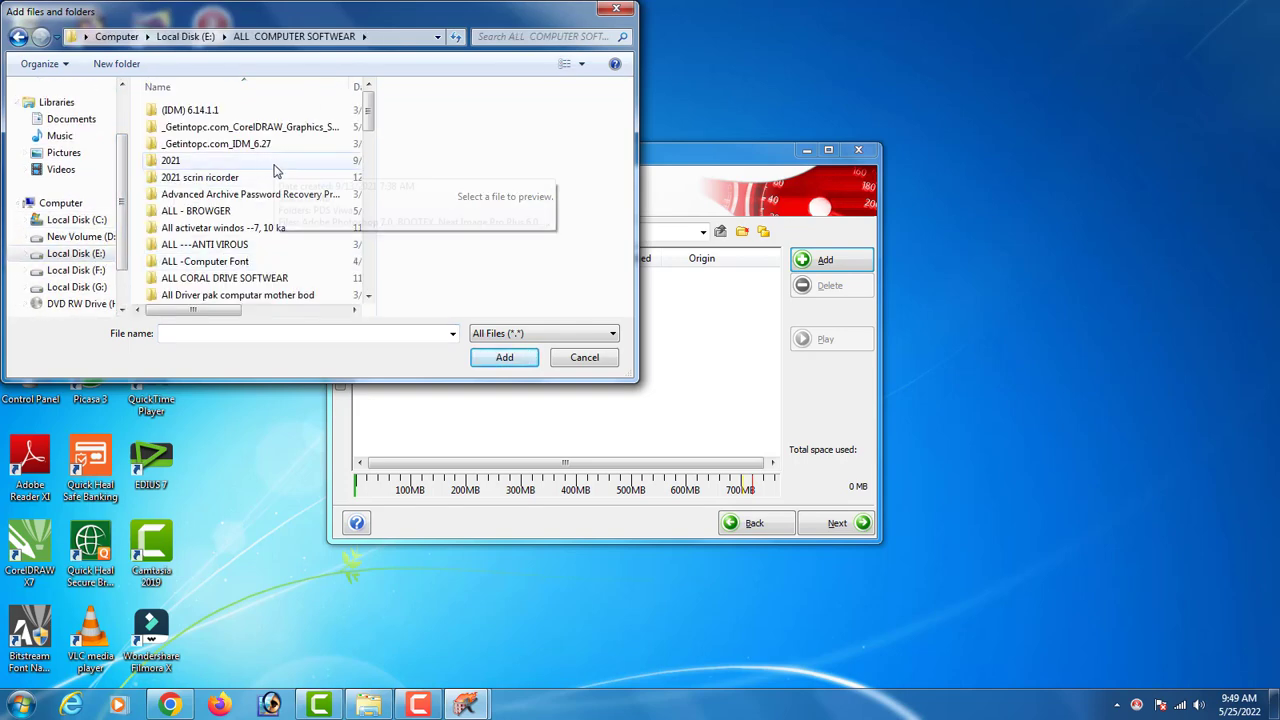
# Add the "All activetar windos --7, 10 ka" folder to the disc, declining to replace it with a duplicate
pyautogui.scroll(-1, 260, 188)
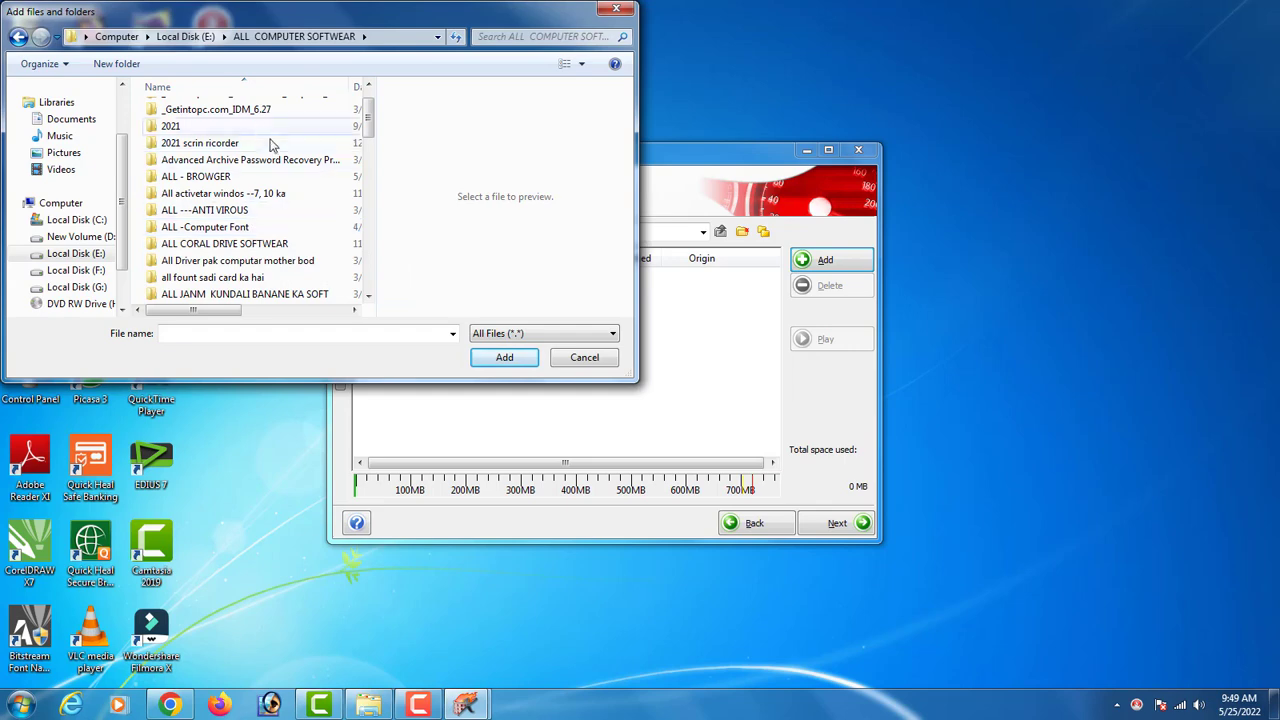
pyautogui.scroll(-1, 250, 150)
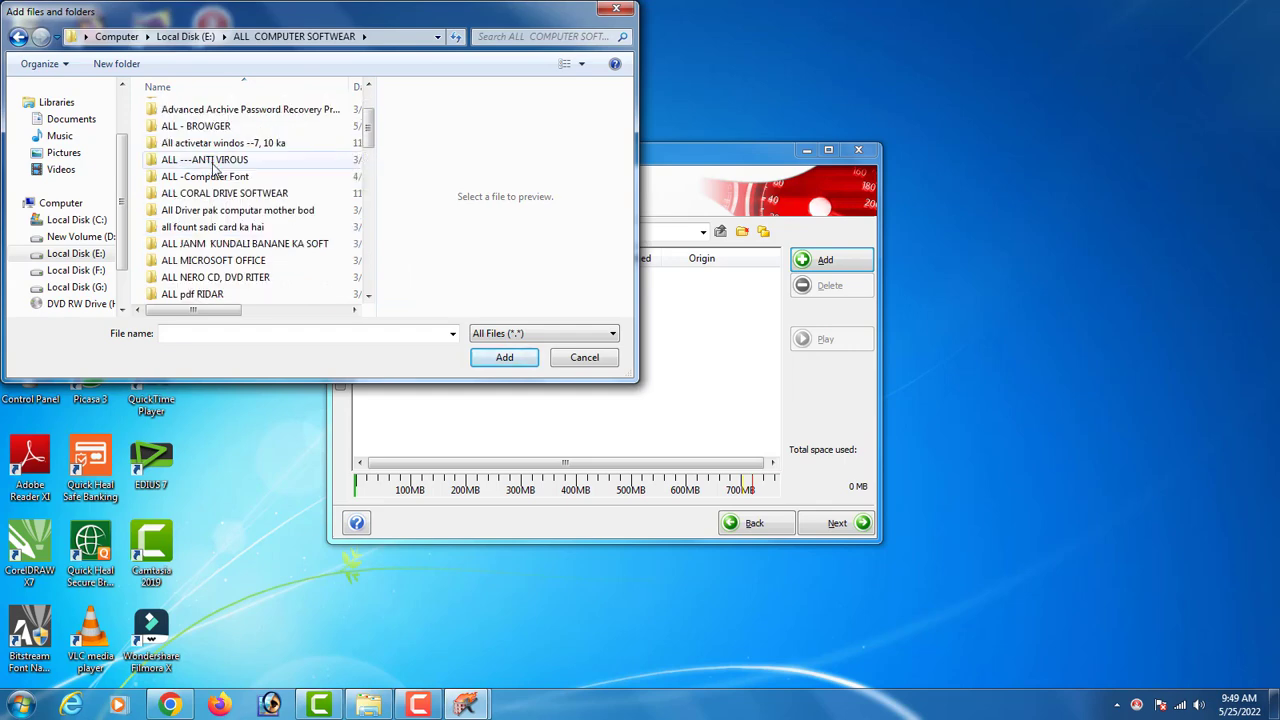
pyautogui.scroll(-5, 235, 249)
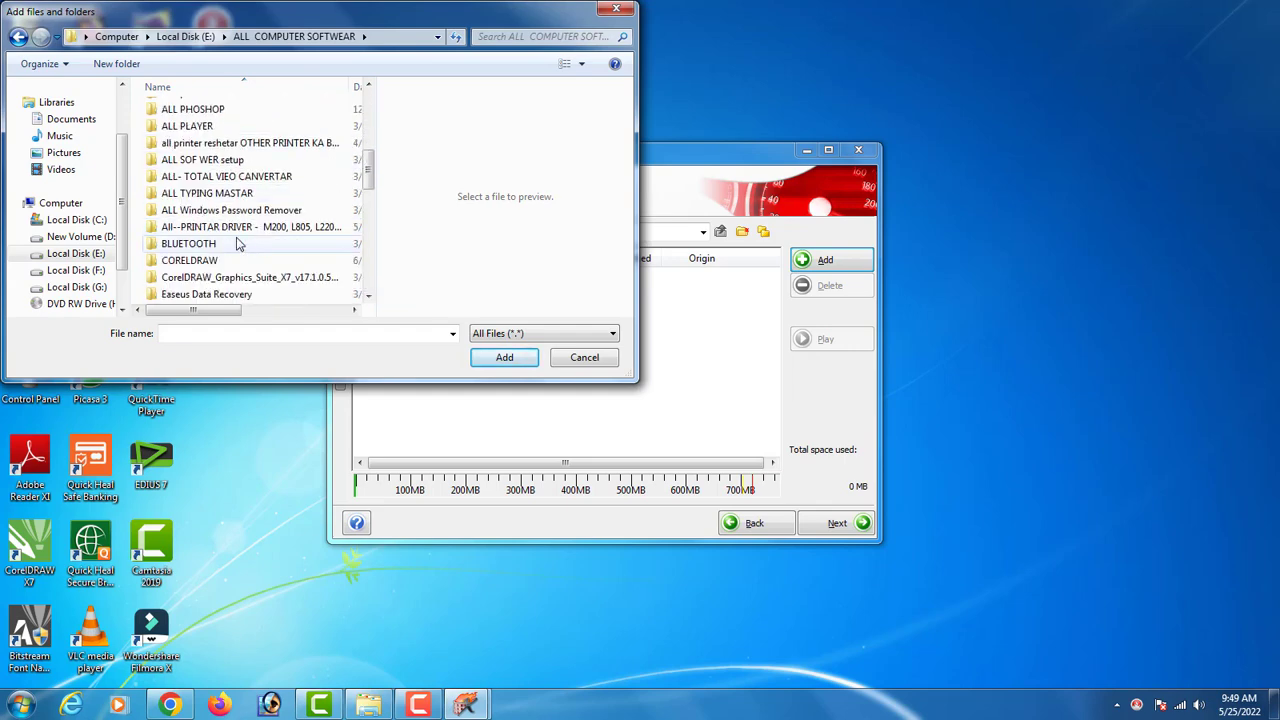
pyautogui.scroll(-1, 237, 239)
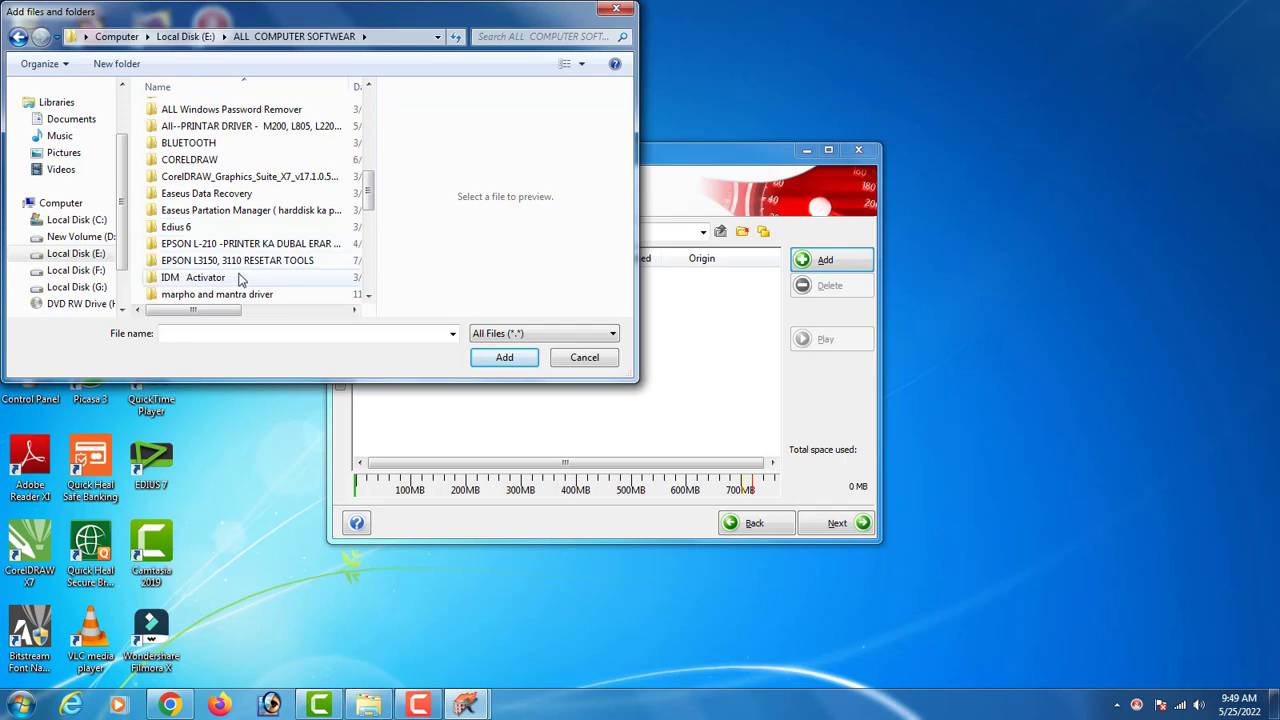
pyautogui.scroll(6, 227, 249)
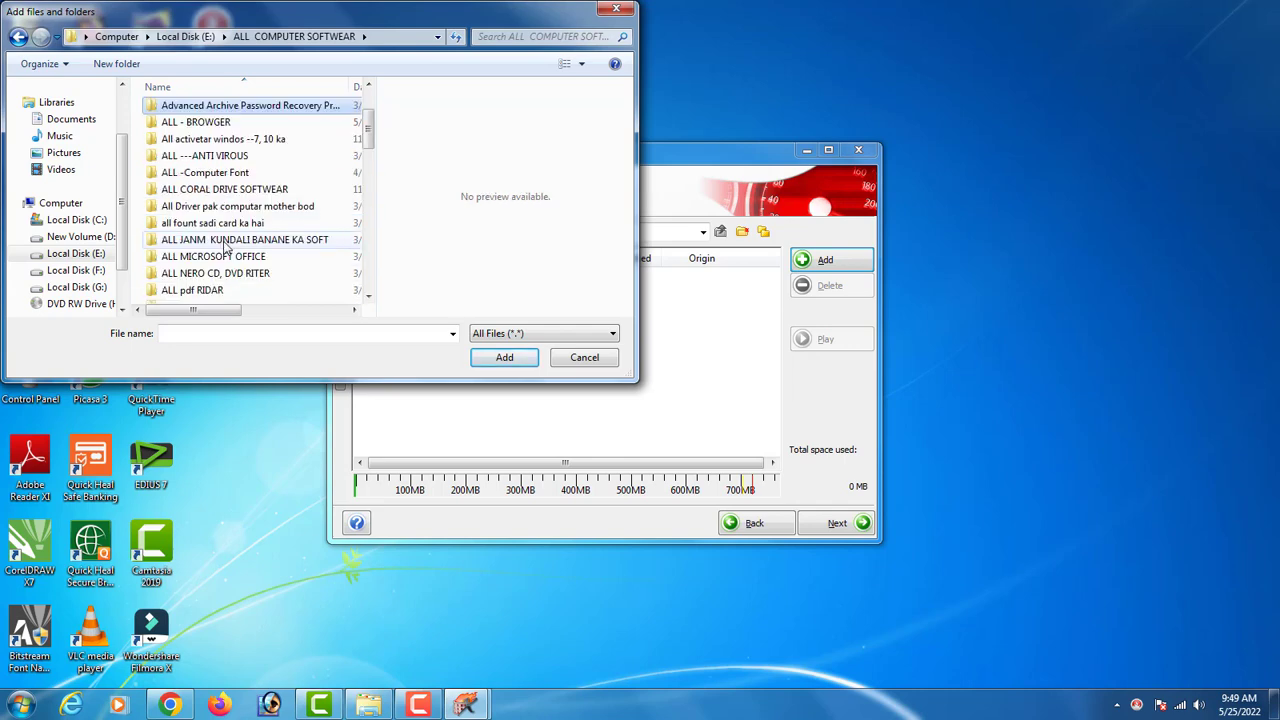
pyautogui.click(245, 156)
pyautogui.click(238, 143)
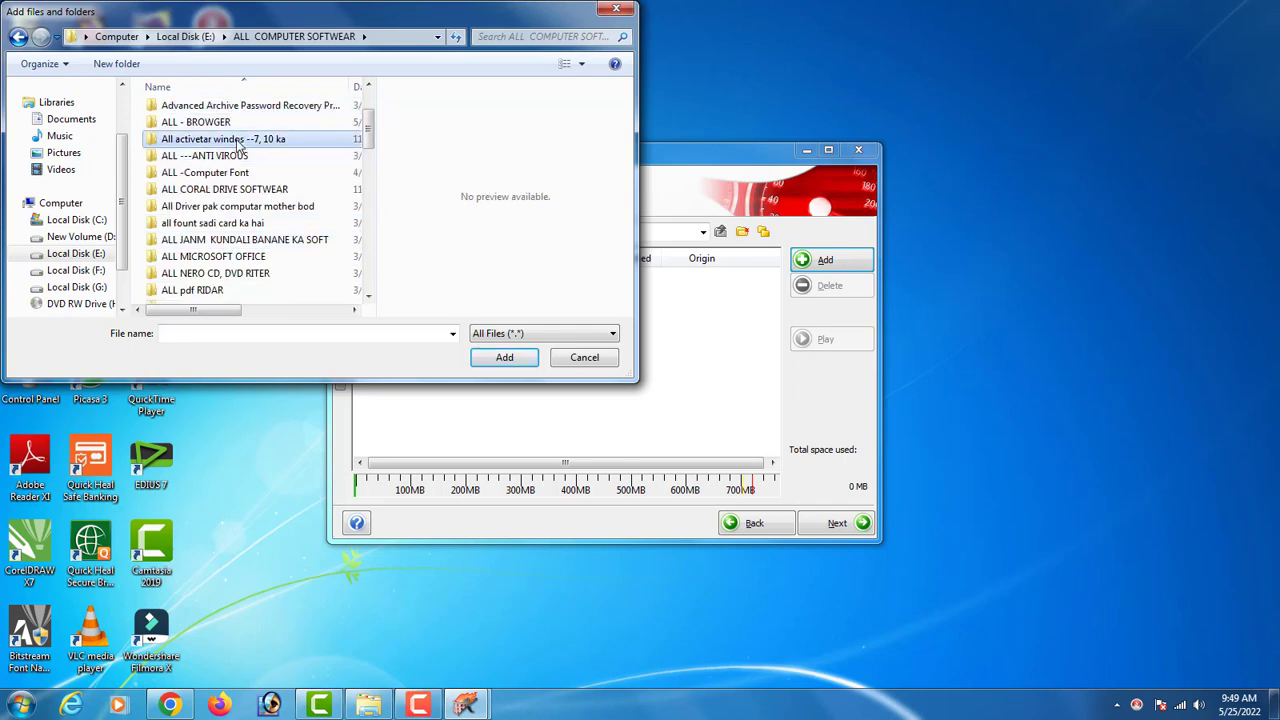
pyautogui.click(504, 357)
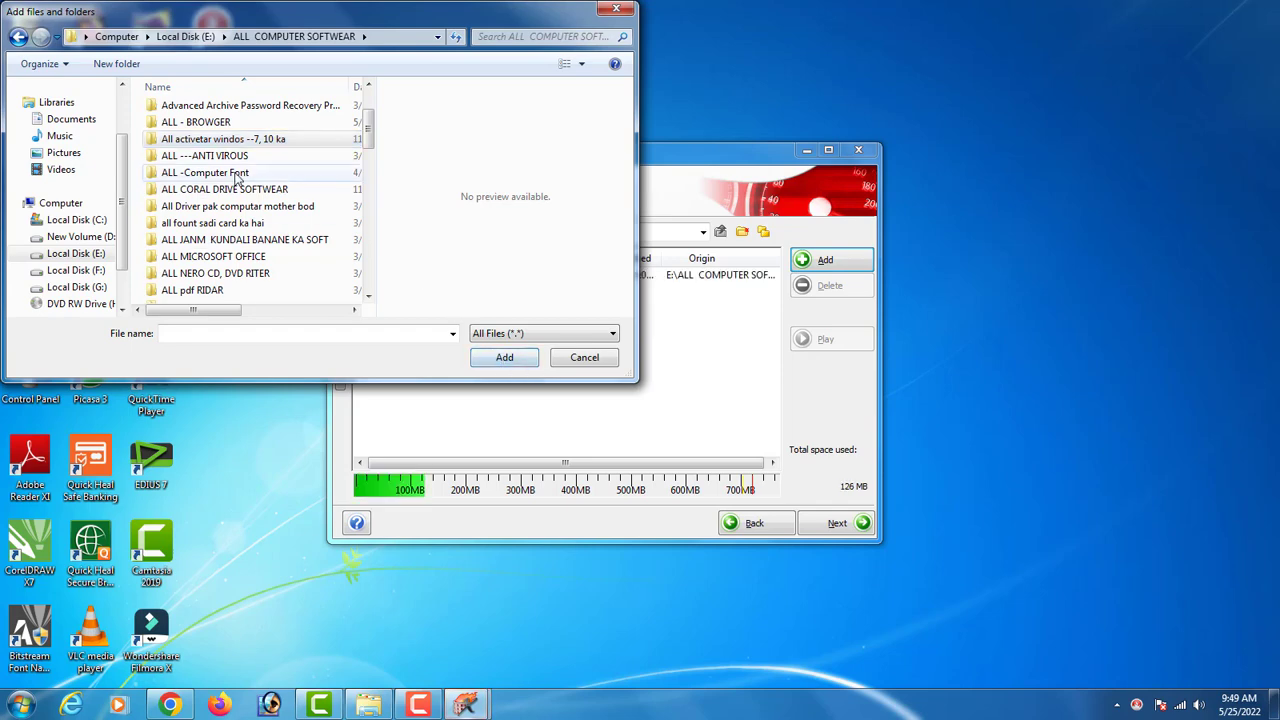
pyautogui.press('Return')
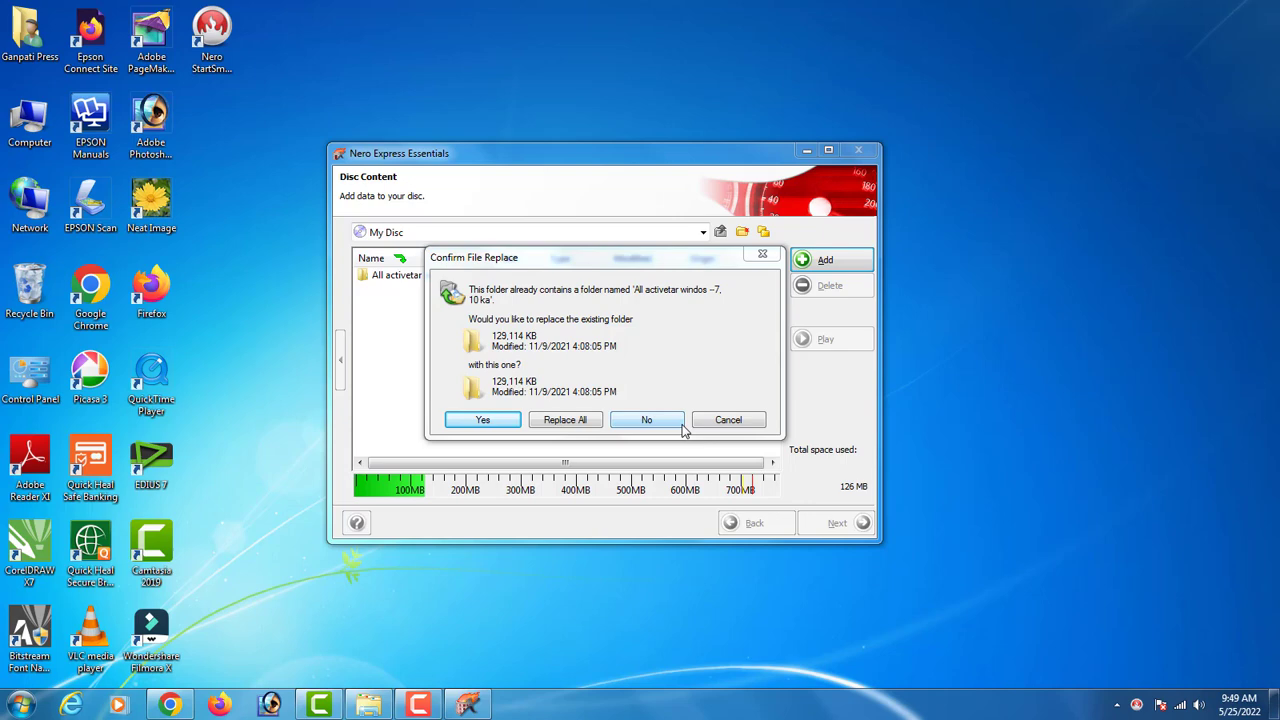
pyautogui.click(677, 428)
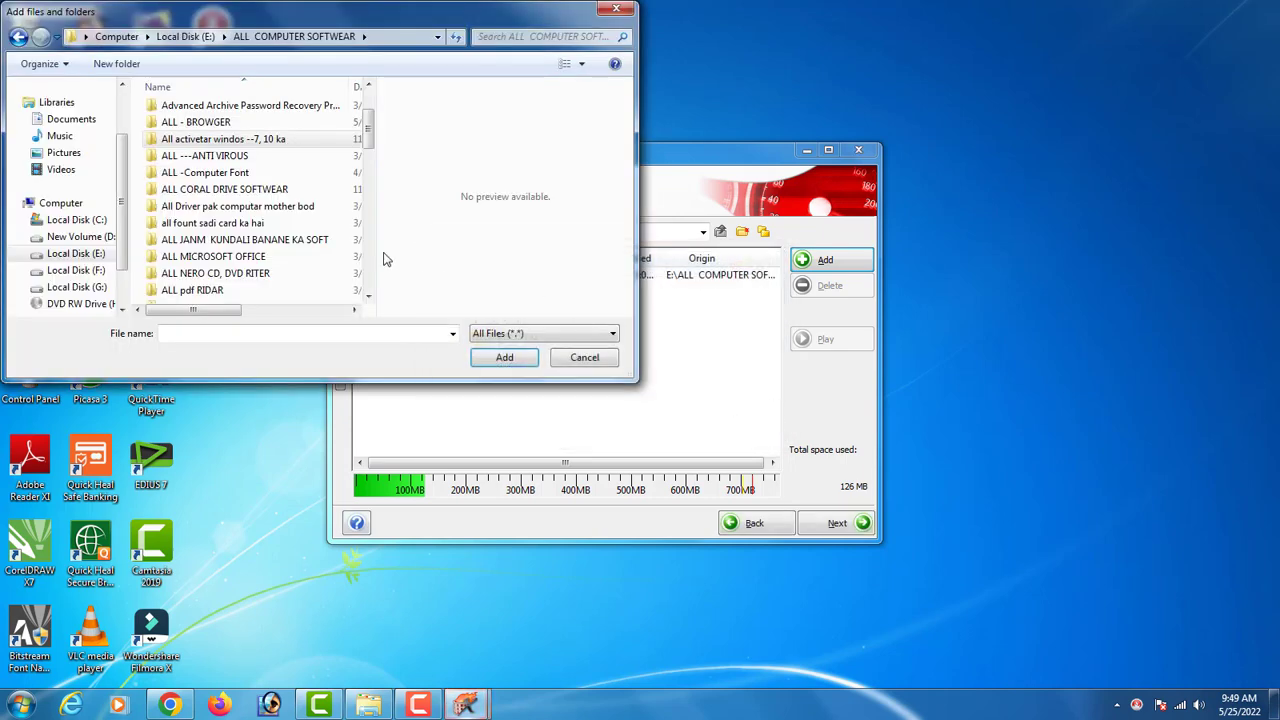
# Add another folder from farther down the list and the "all printer reshetar OTHER PRINTER KA B..." folder to the disc
pyautogui.moveTo(368, 130); pyautogui.dragTo(364, 267)
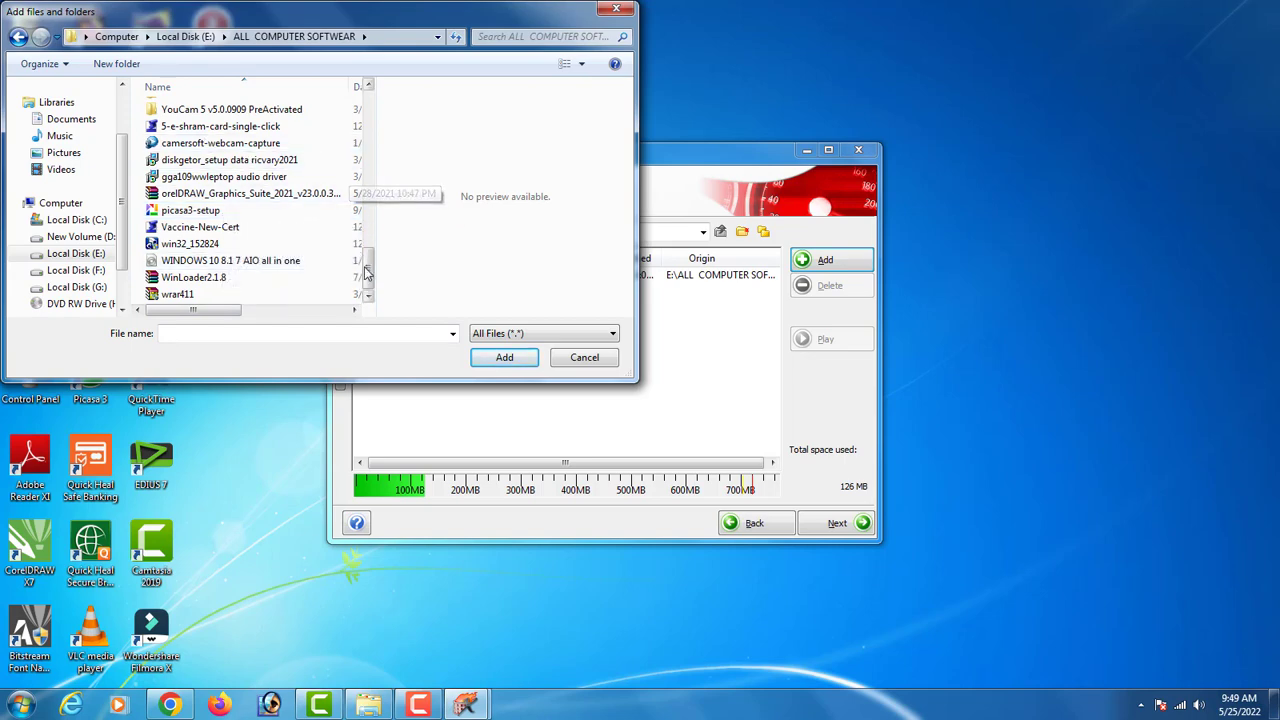
pyautogui.moveTo(368, 268); pyautogui.dragTo(366, 218)
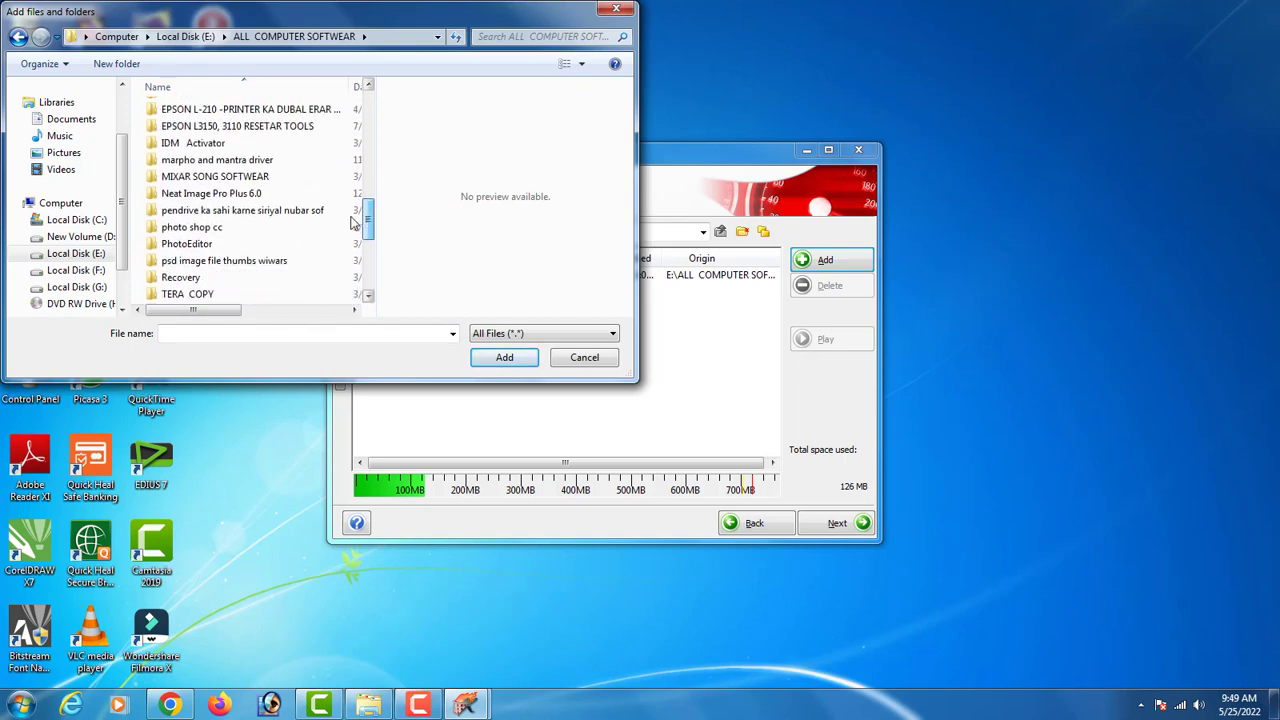
pyautogui.click(504, 357)
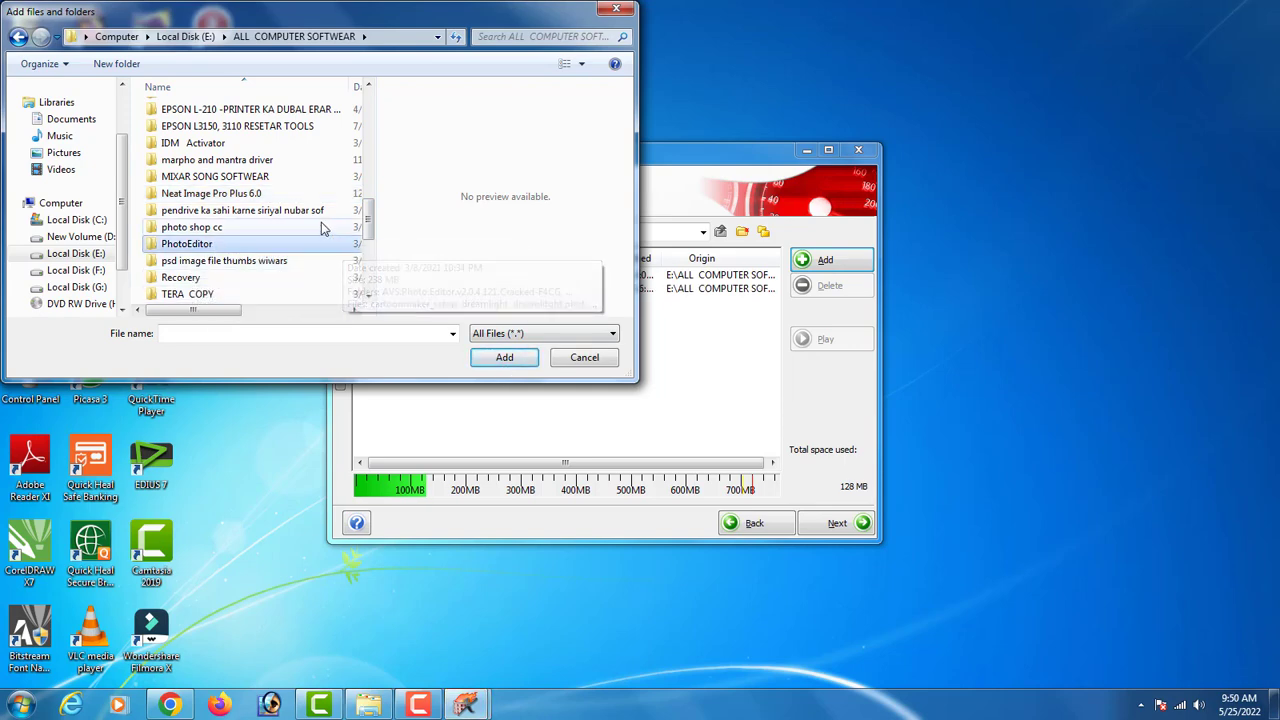
pyautogui.scroll(3, 321, 222)
pyautogui.scroll(2, 203, 175)
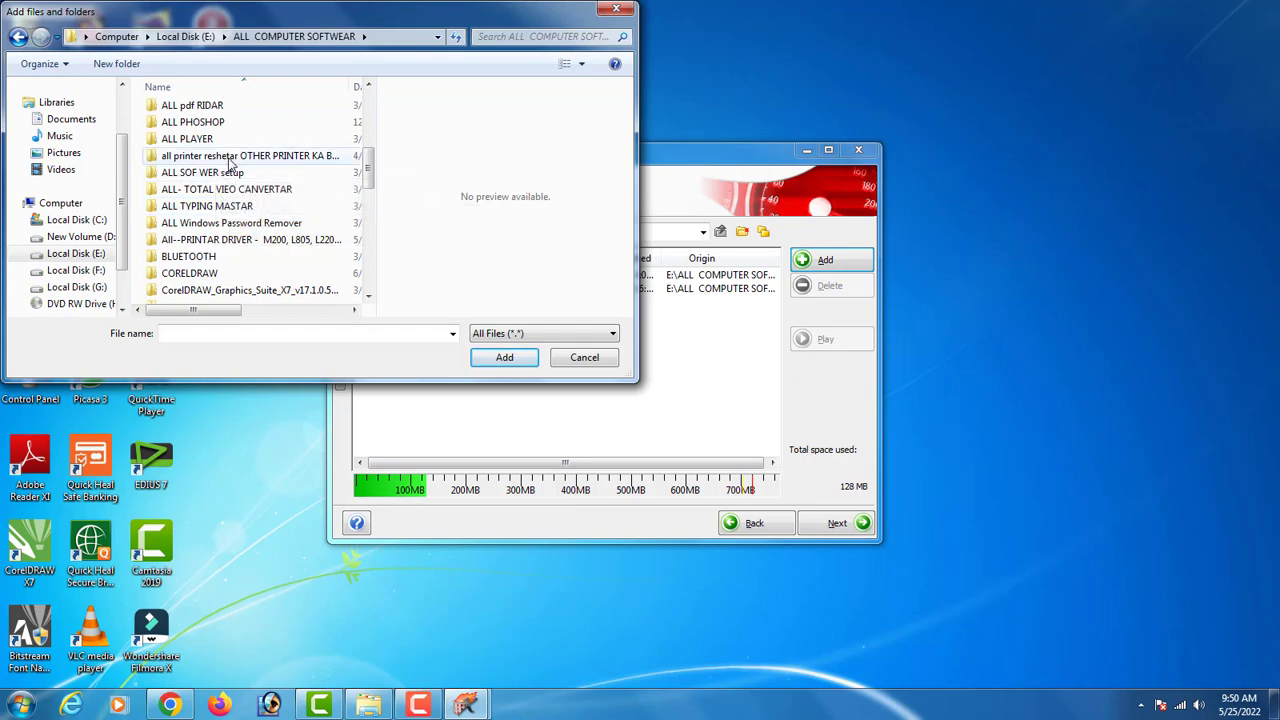
pyautogui.click(268, 160)
pyautogui.click(520, 355)
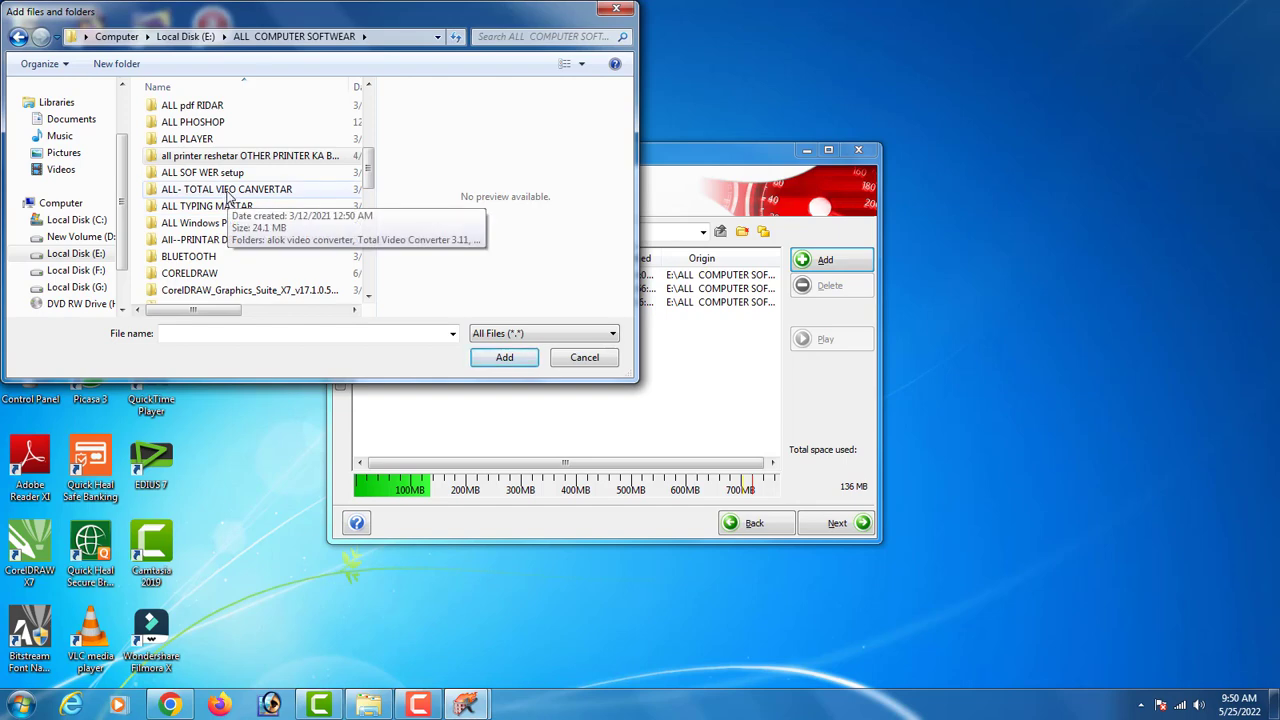
# Add the "EPSON L-210 -PRINTER KA DUBAL ERAR ..." and "EPSON L3150, 3110 RESETAR TOOLS" folders to the disc
pyautogui.click(262, 224)
pyautogui.scroll(-2, 265, 230)
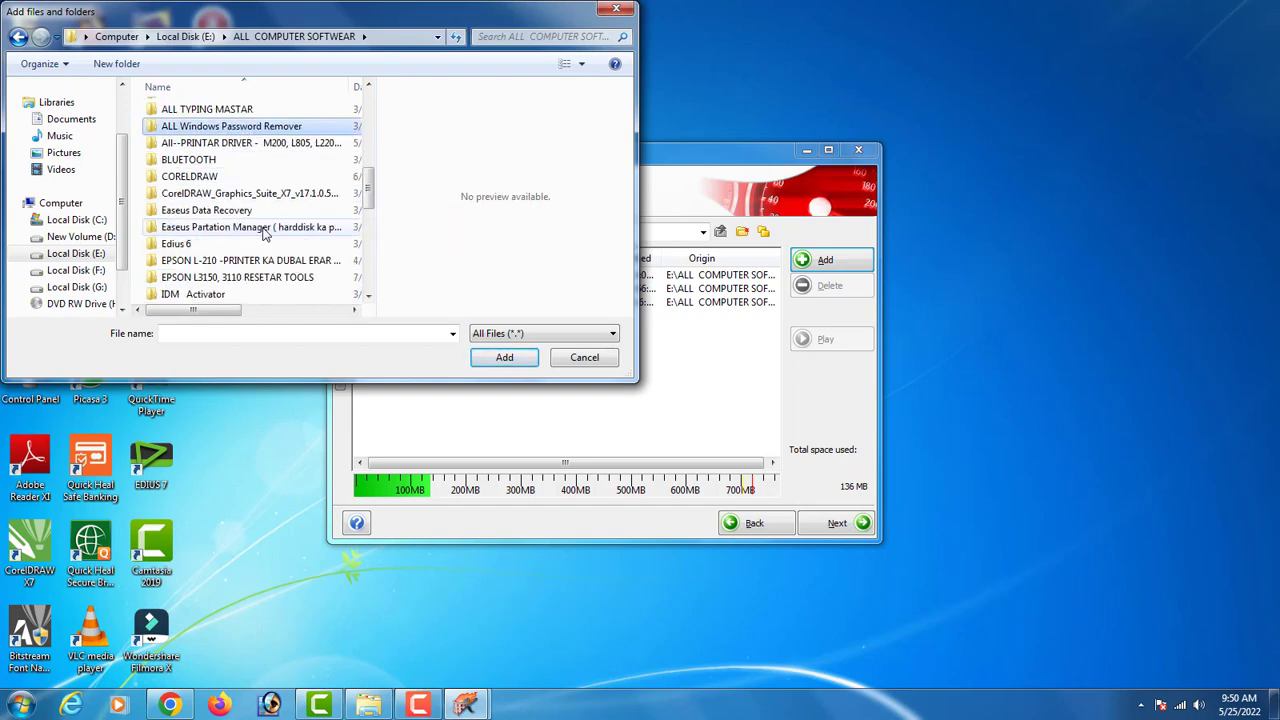
pyautogui.scroll(-1, 265, 232)
pyautogui.click(290, 210)
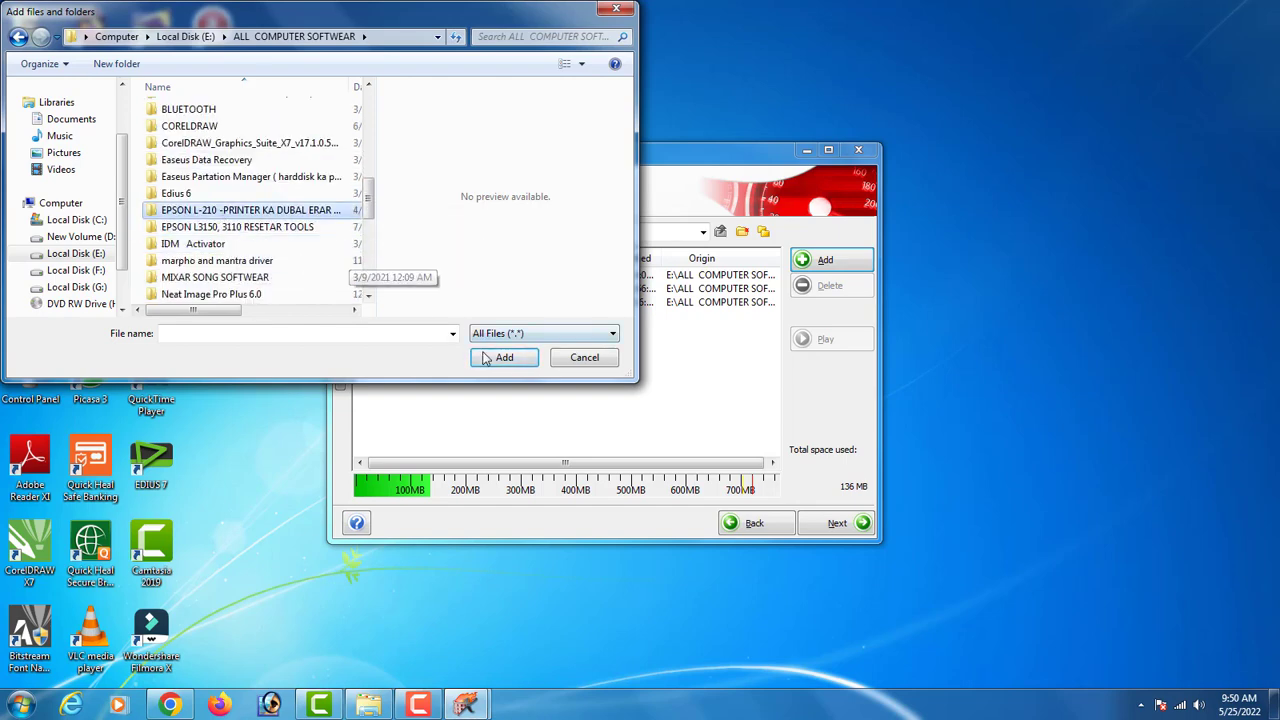
pyautogui.click(487, 358)
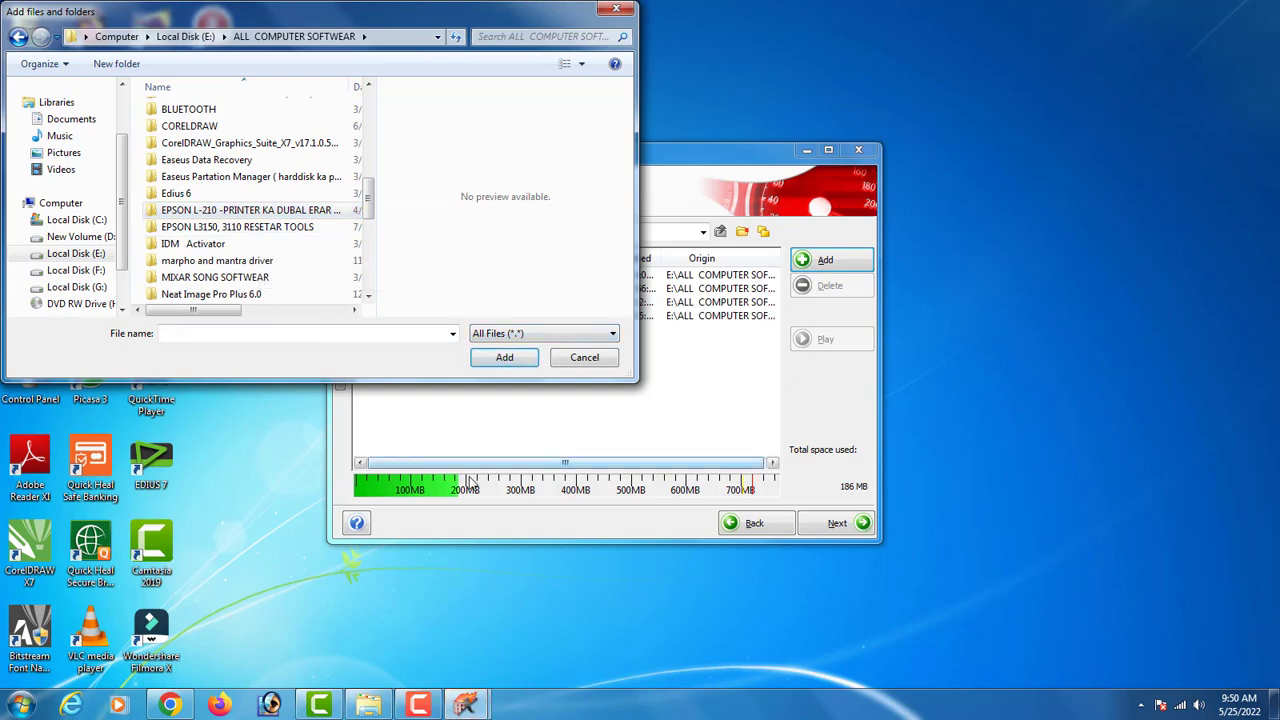
pyautogui.click(250, 227)
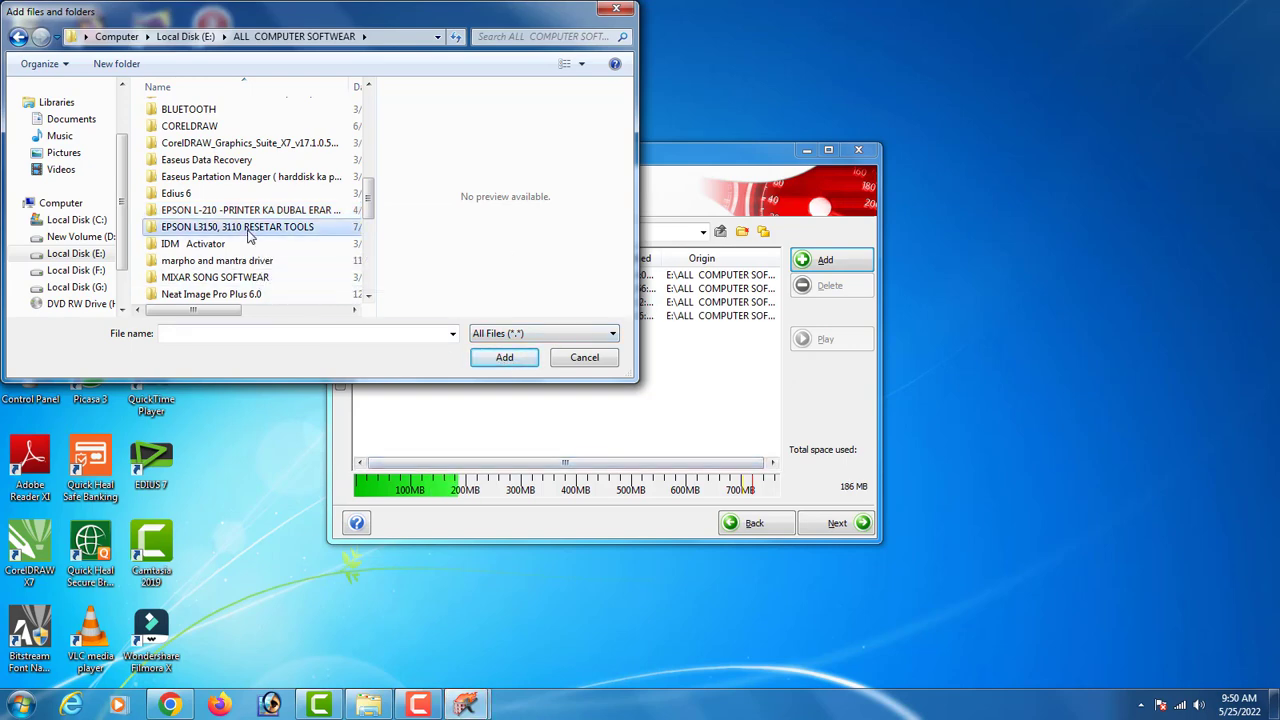
pyautogui.click(515, 360)
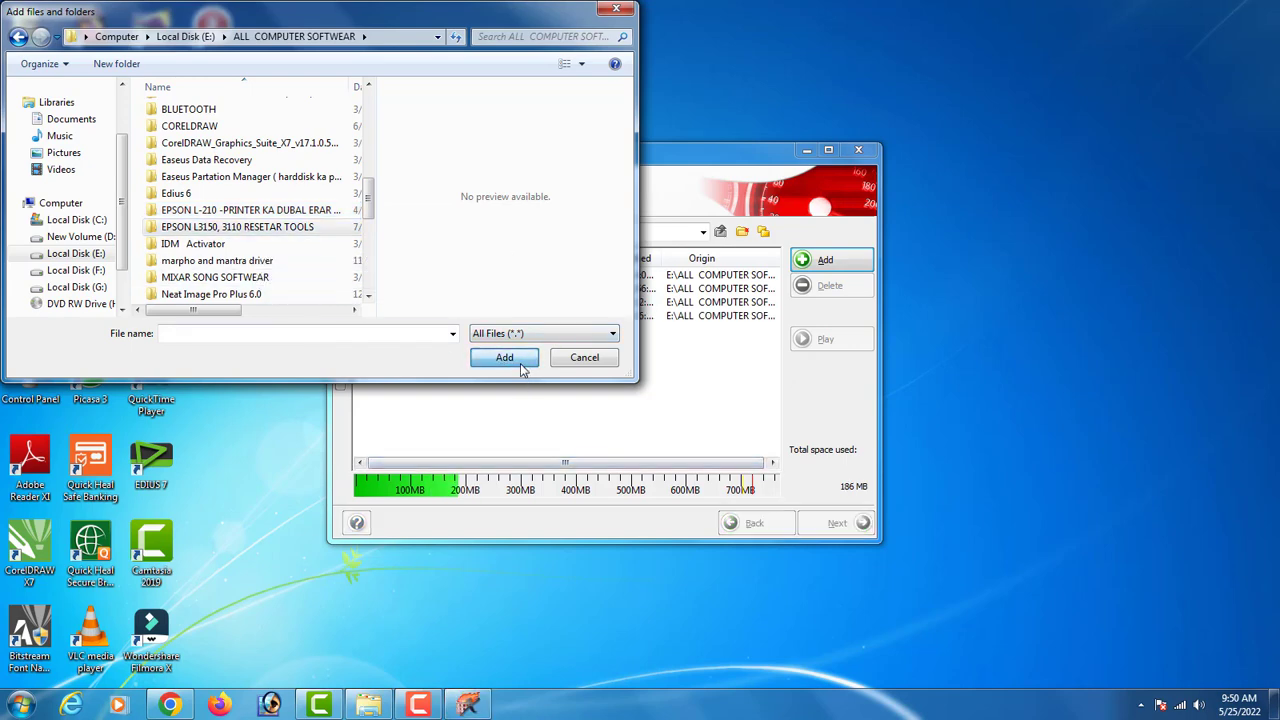
# Add the "marpho and mantra driver" and "pendrive ka sahi karne siriyal nubar sof" folders to the disc
pyautogui.click(300, 260)
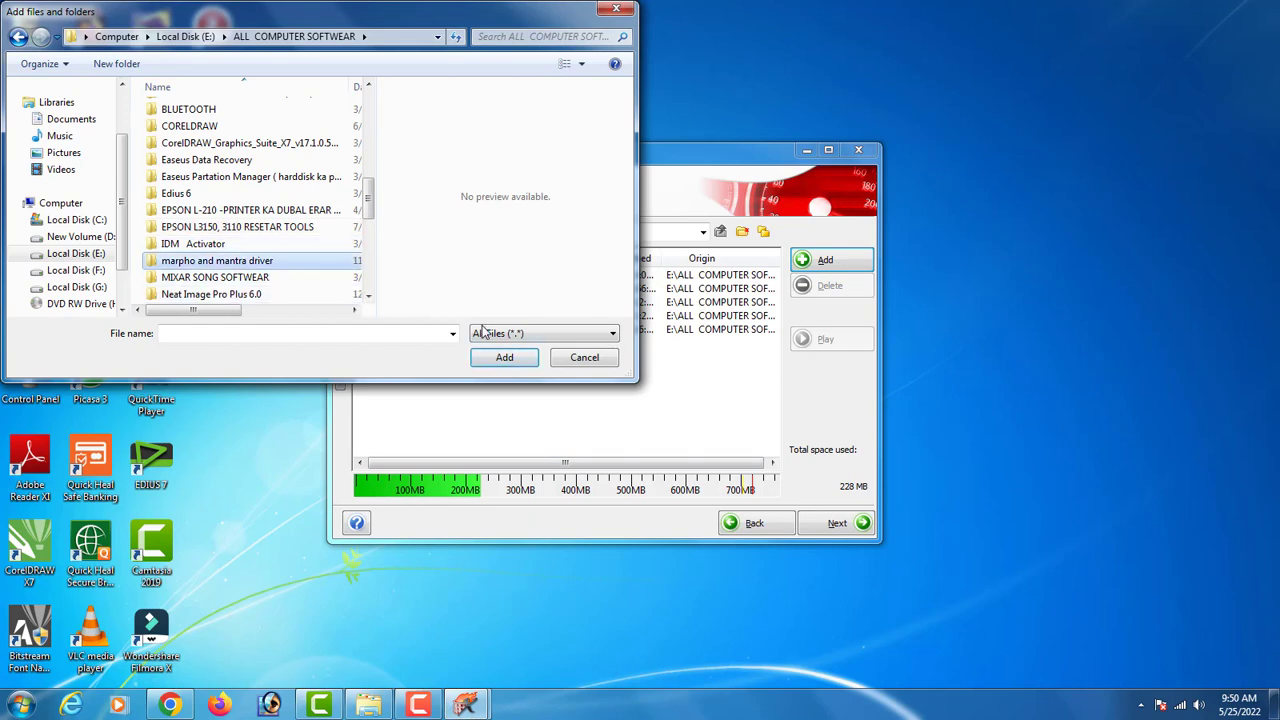
pyautogui.click(500, 360)
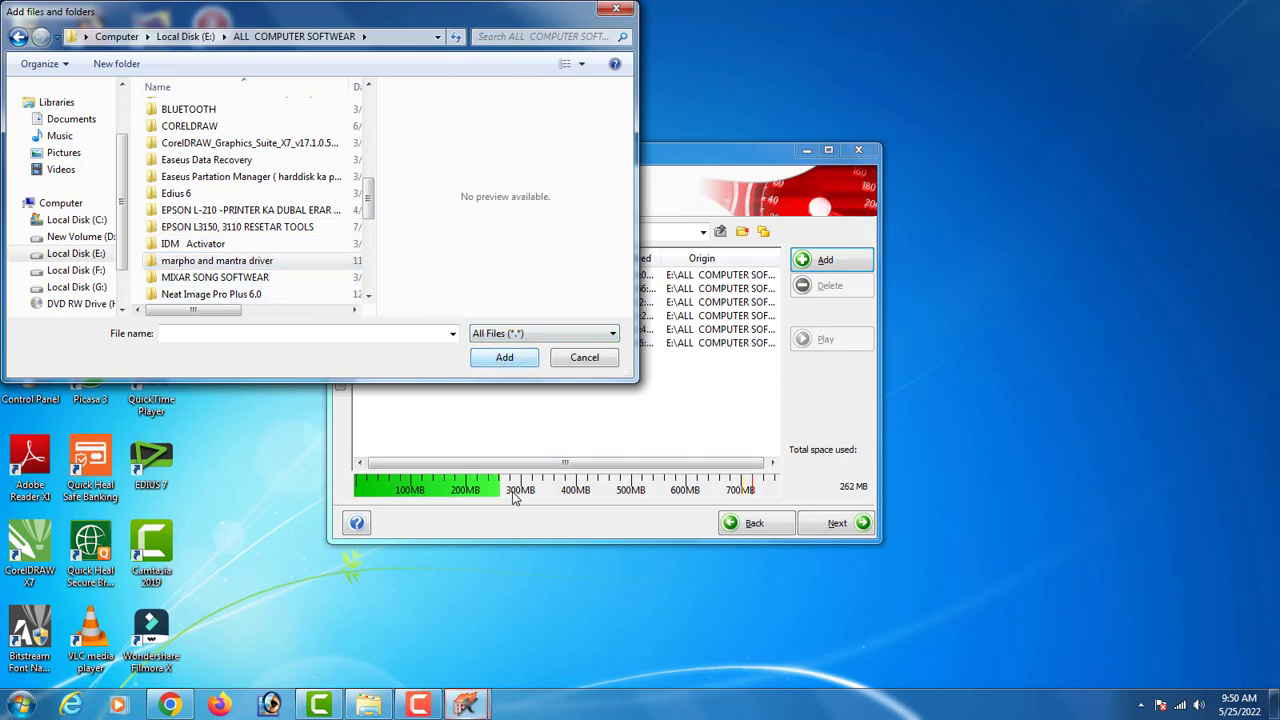
pyautogui.moveTo(368, 205); pyautogui.dragTo(367, 228)
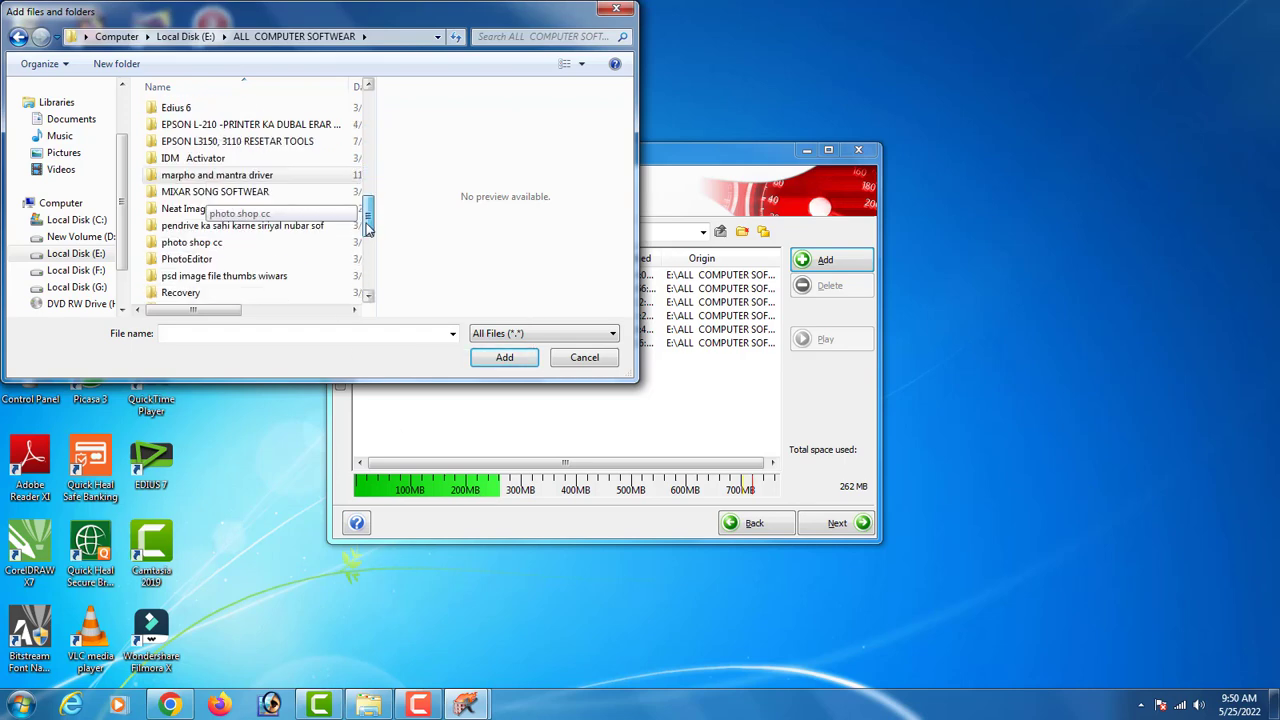
pyautogui.click(230, 226)
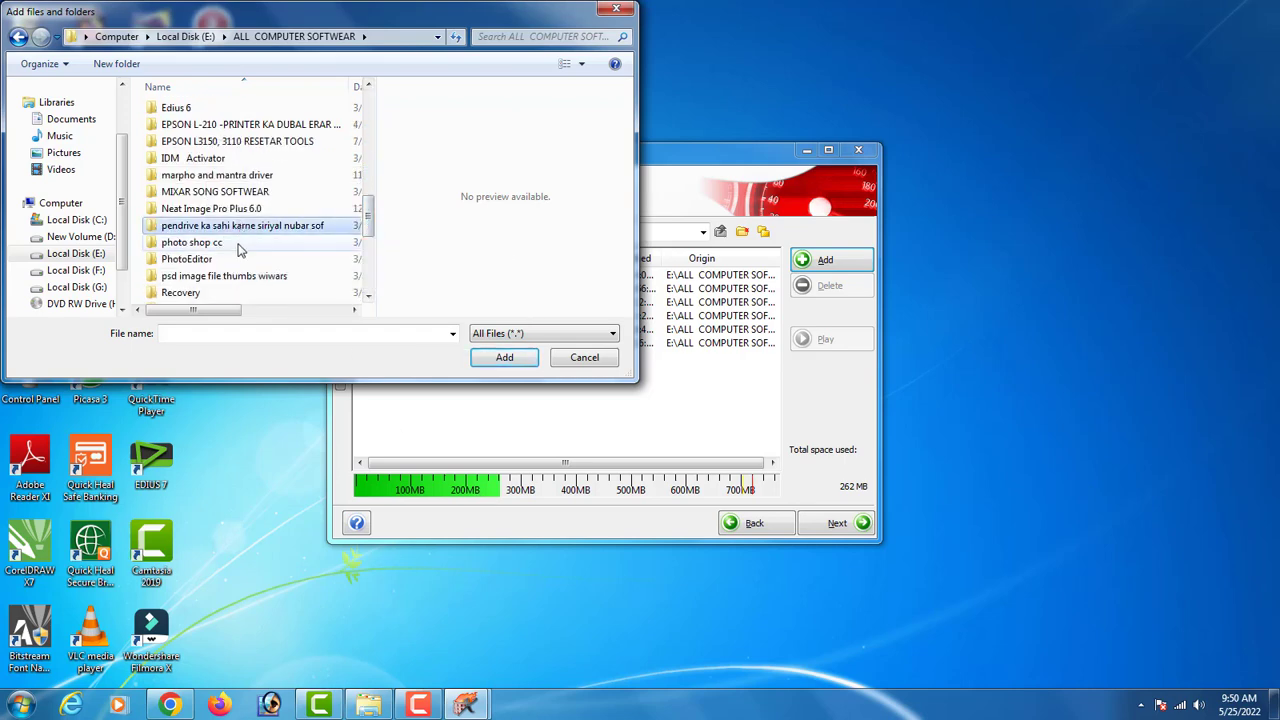
pyautogui.click(510, 358)
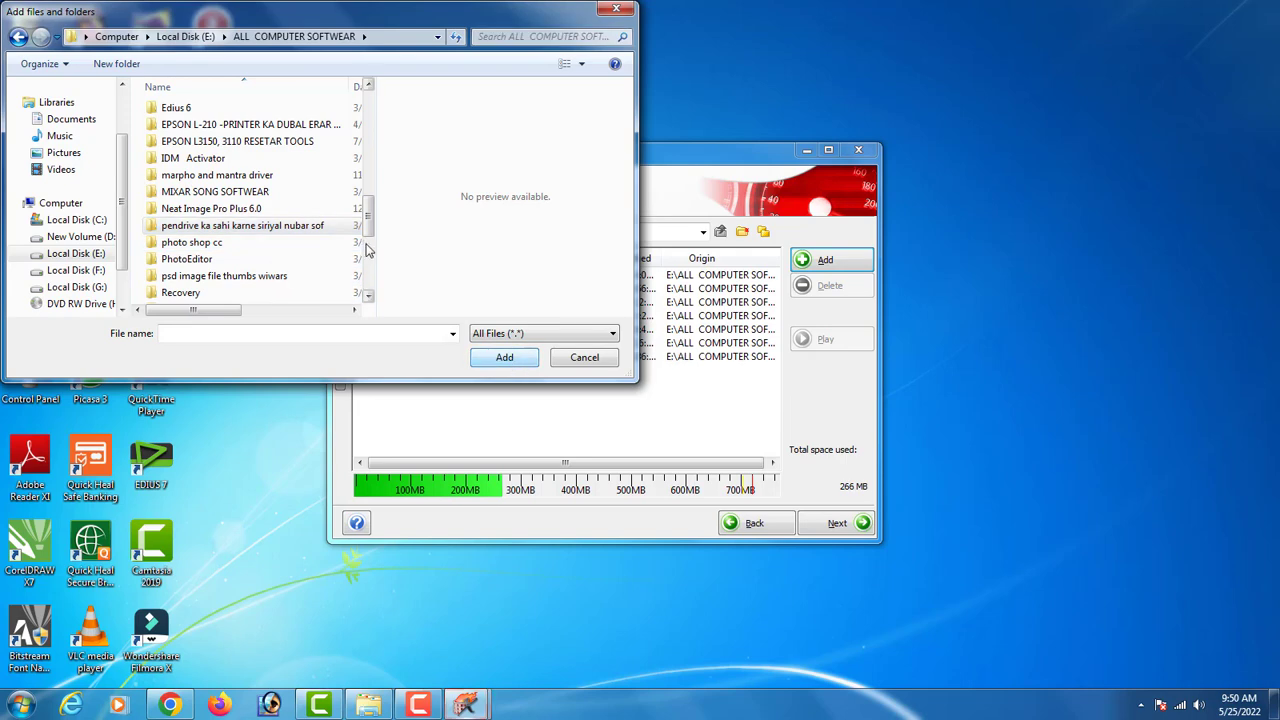
# Add the "ALL NERO CD, DVD RITER" folder to the disc
pyautogui.scroll(-1, 366, 245)
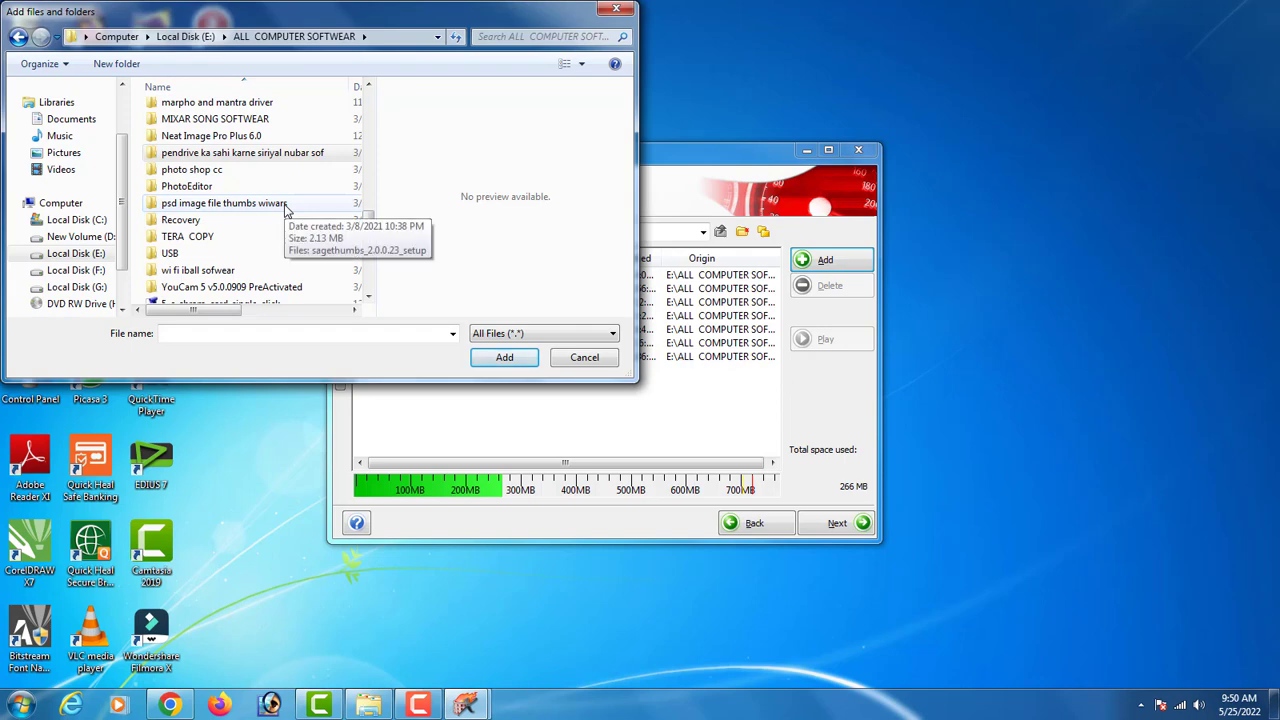
pyautogui.moveTo(369, 232); pyautogui.dragTo(370, 168)
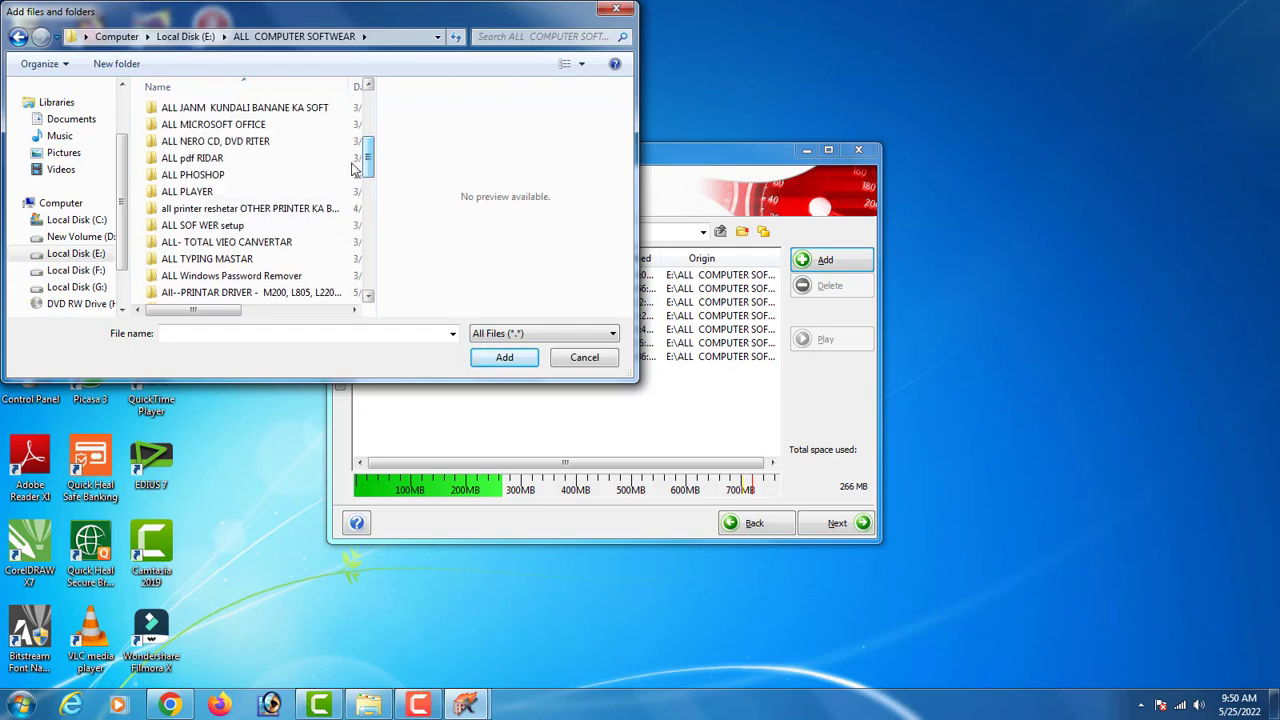
pyautogui.click(286, 145)
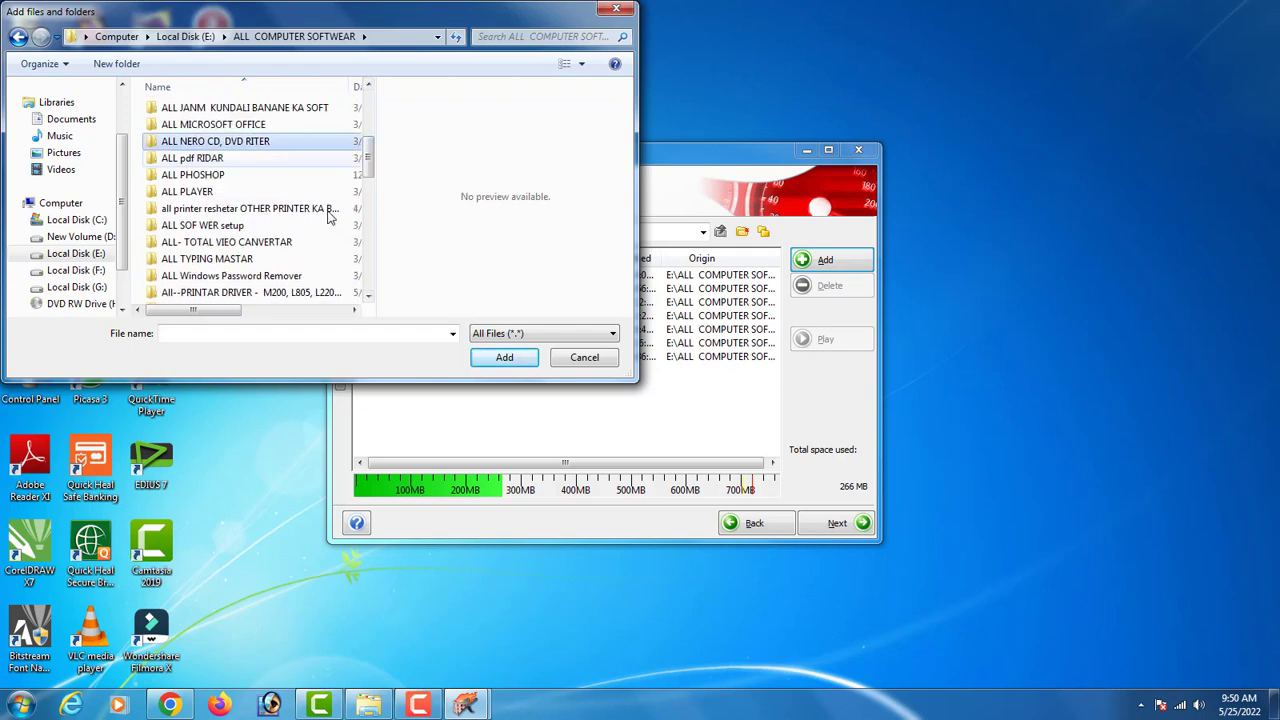
pyautogui.press('Return')
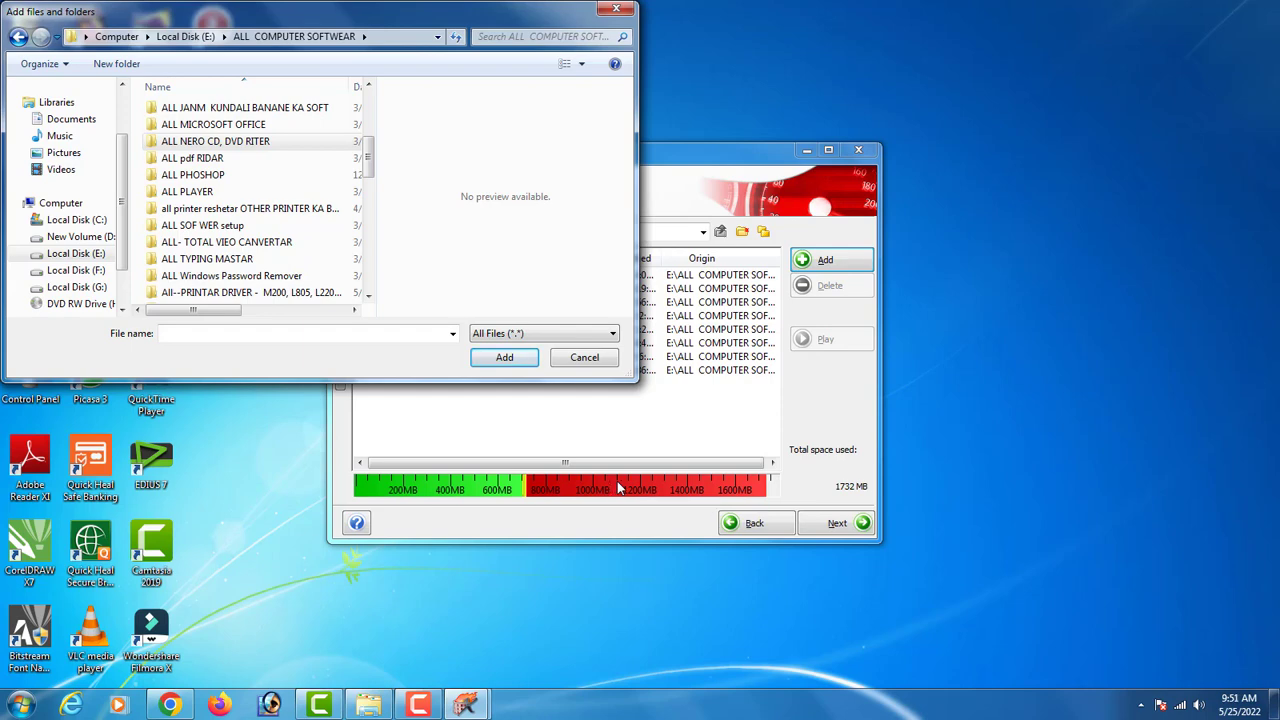
# Remove the "ALL NERO CD, DVD RITER" folder from the disc content and confirm the removal
pyautogui.click(663, 495)
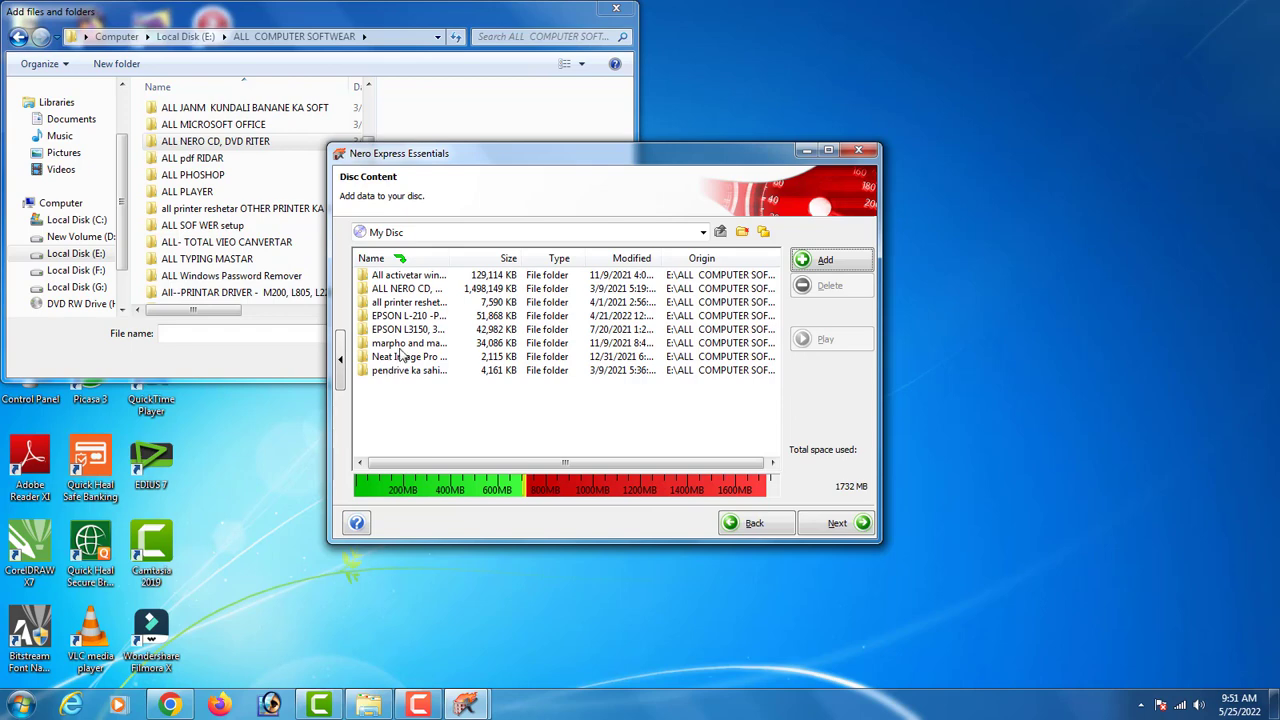
pyautogui.click(396, 289)
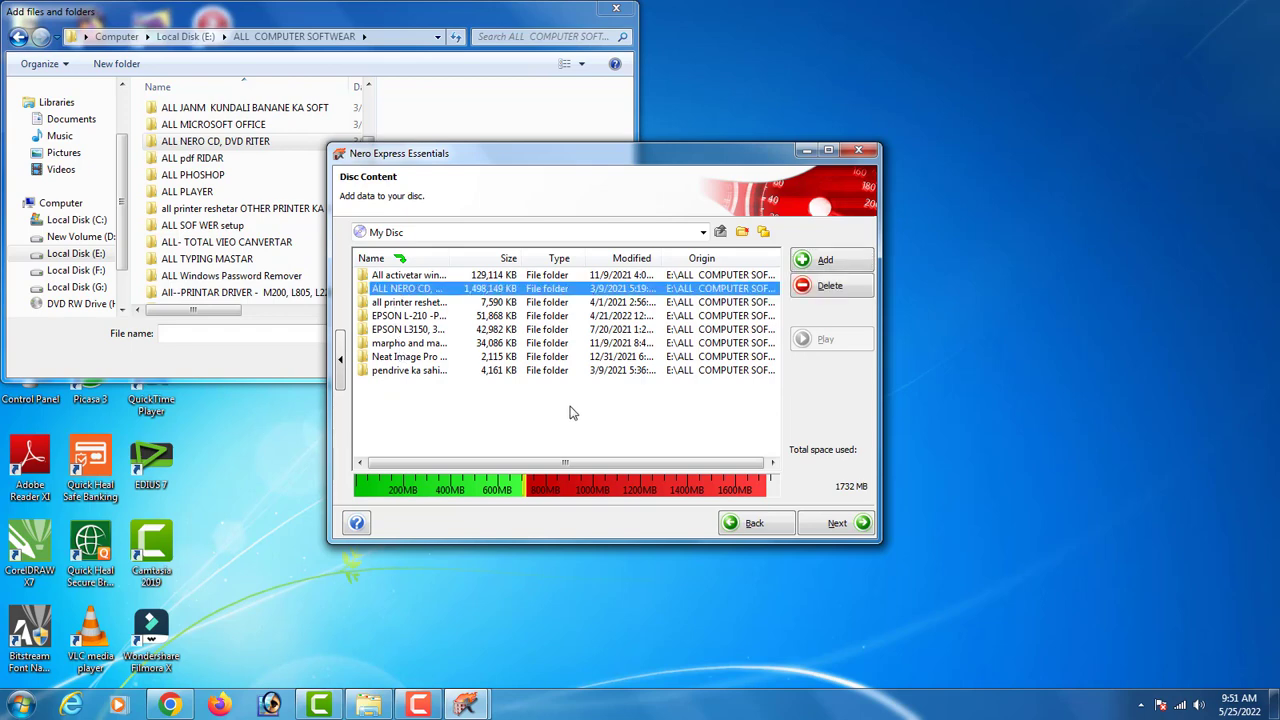
pyautogui.click(830, 287)
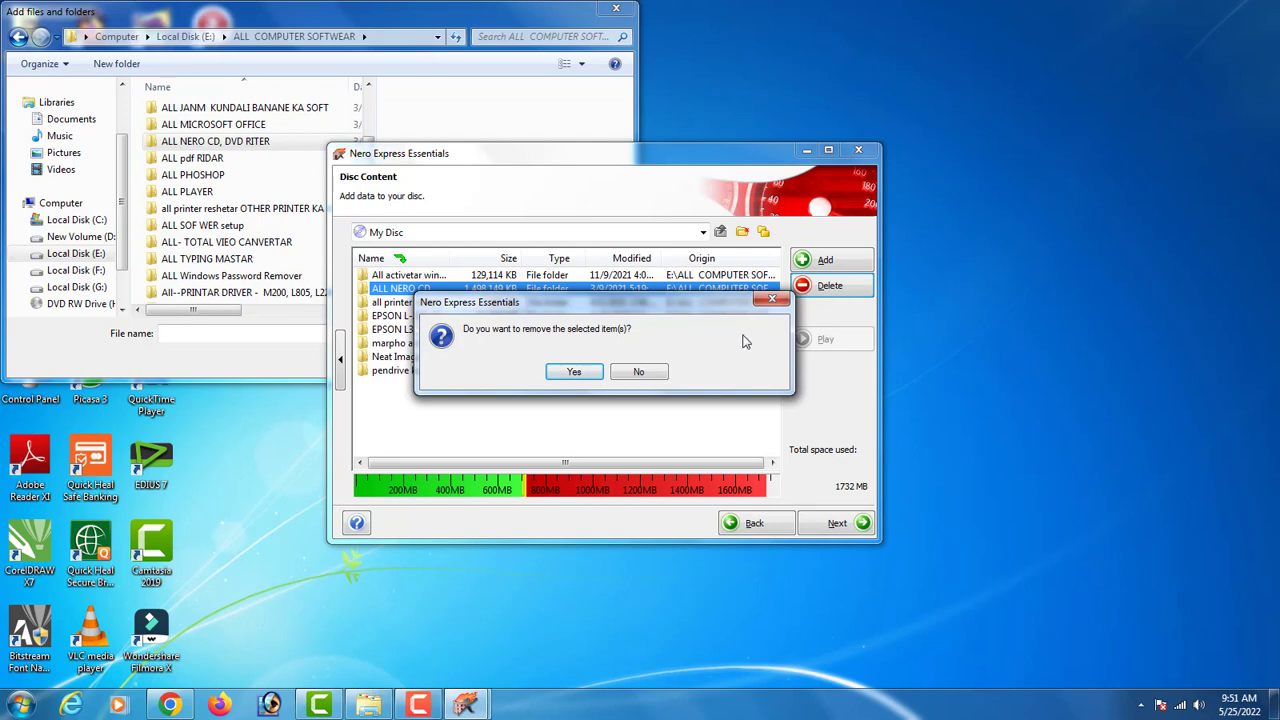
pyautogui.click(574, 371)
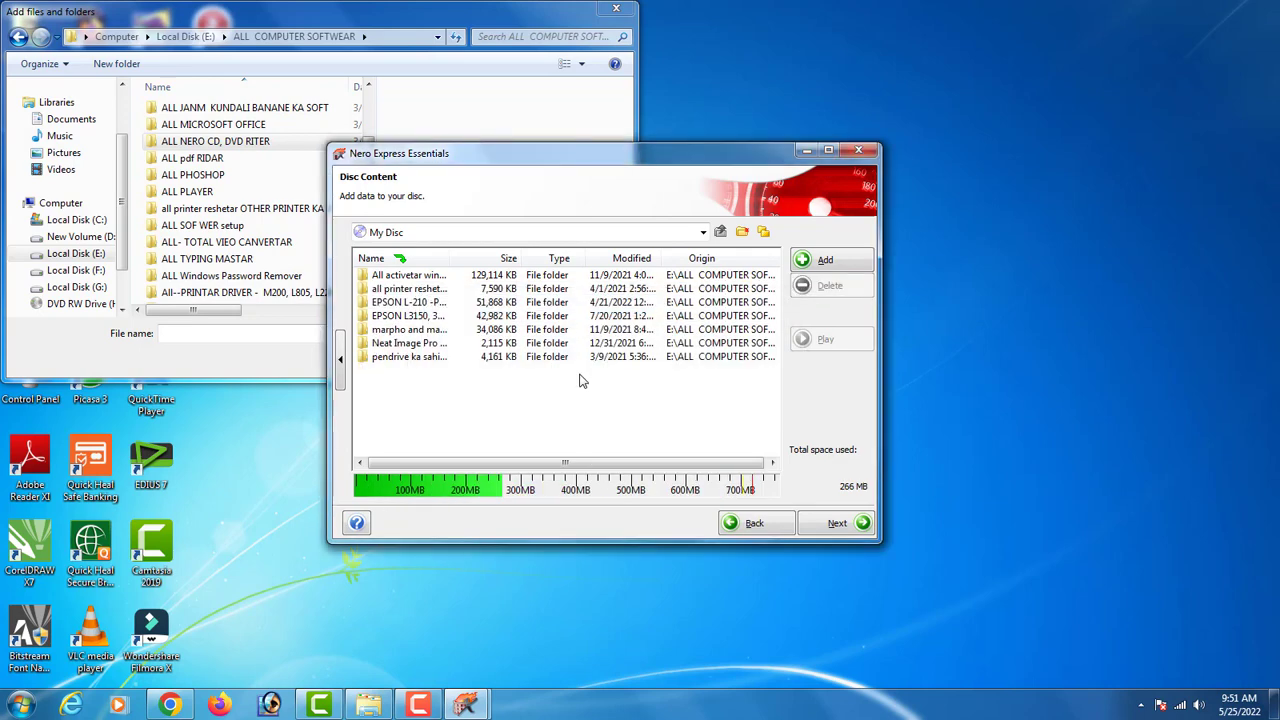
# Add the "ALL pdf RIDAR" folder from ALL COMPUTER SOFTWEAR to the disc
pyautogui.click(215, 225)
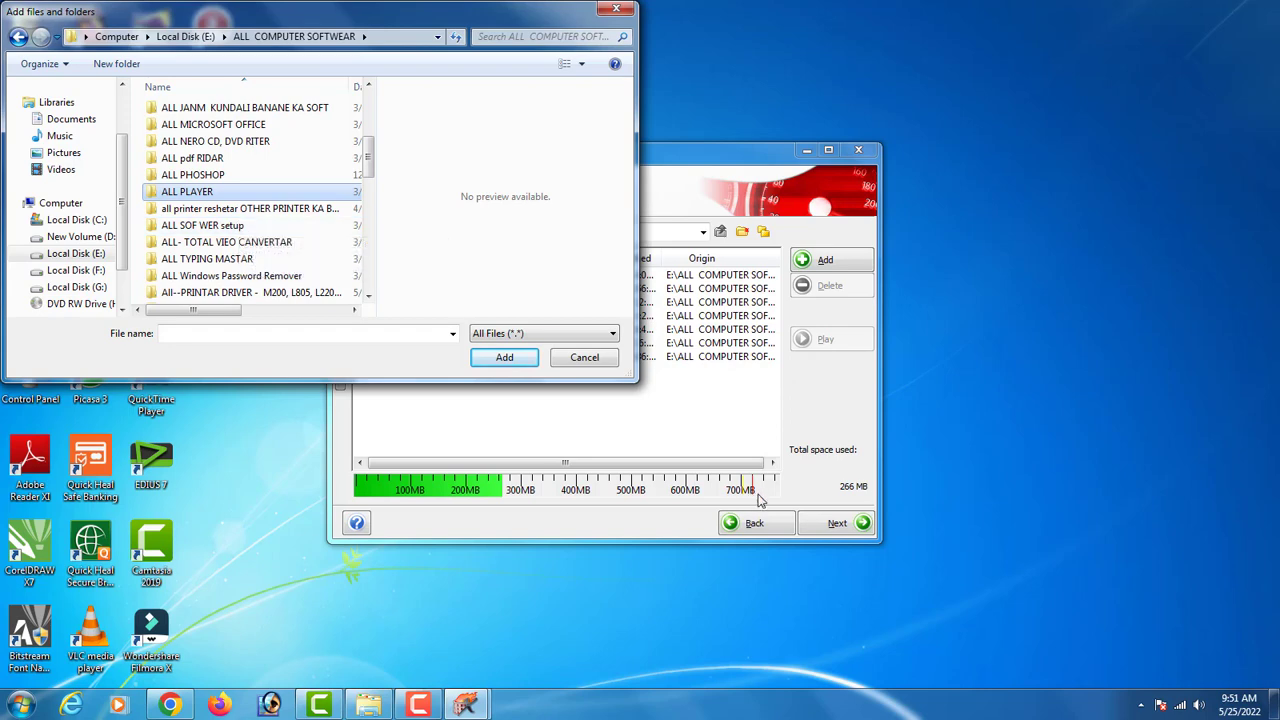
pyautogui.click(248, 209)
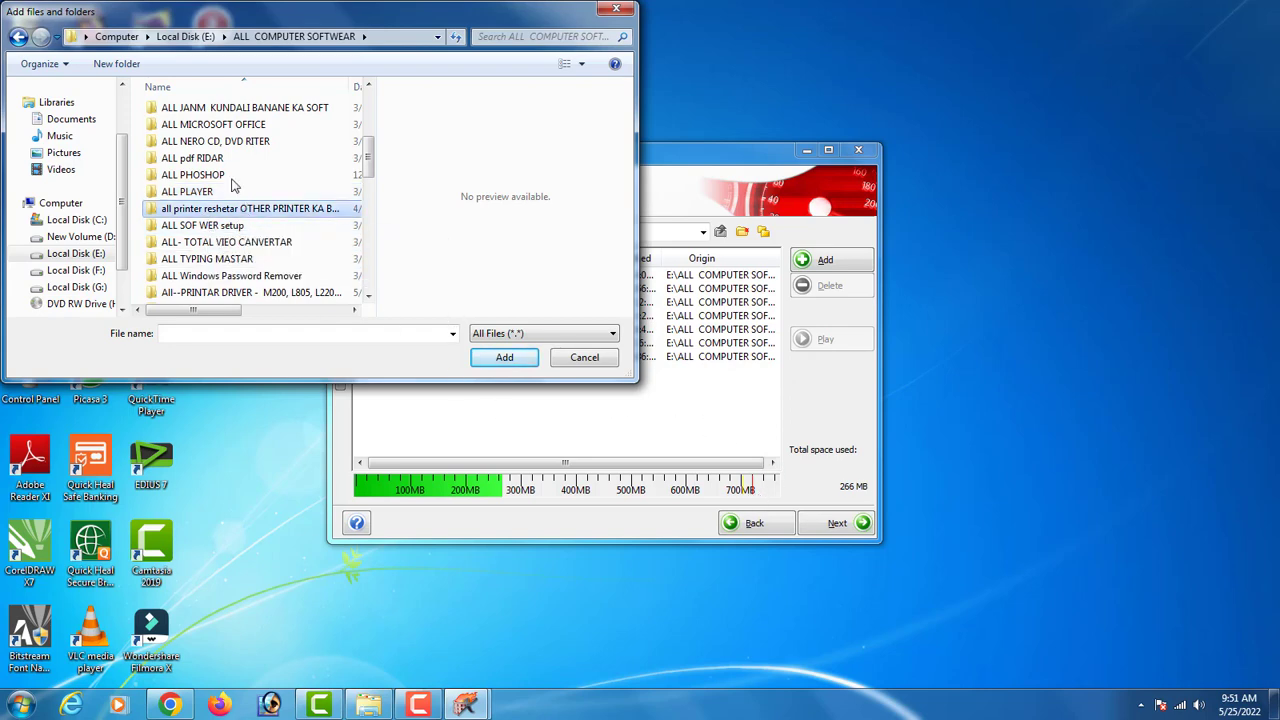
pyautogui.click(240, 143)
pyautogui.click(221, 159)
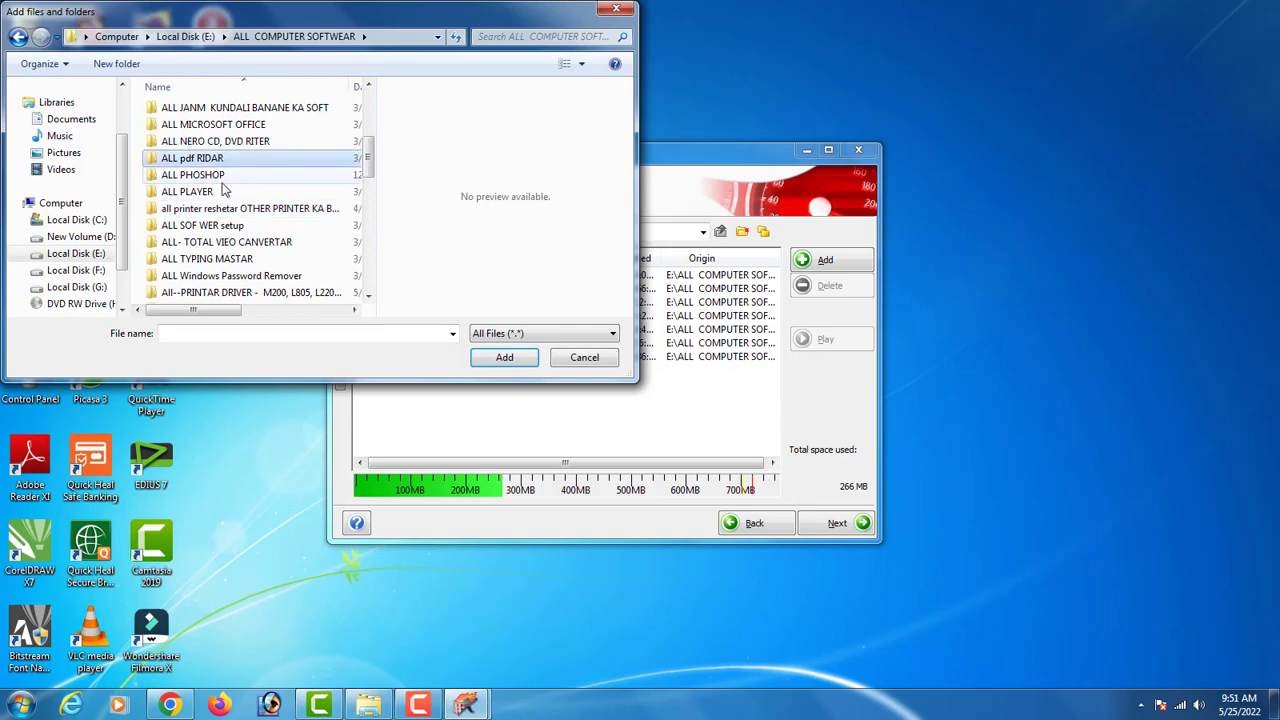
pyautogui.click(482, 364)
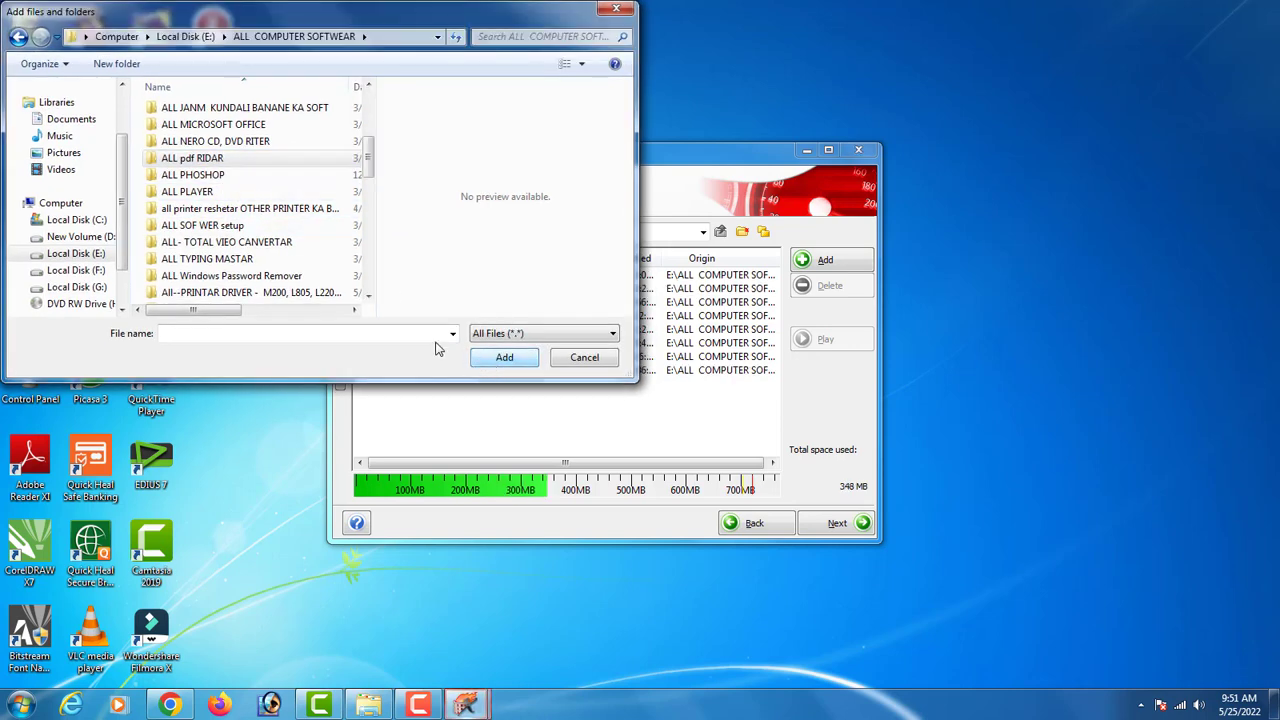
# Add the "Easeus Data Recovery" folder to the disc
pyautogui.click(212, 176)
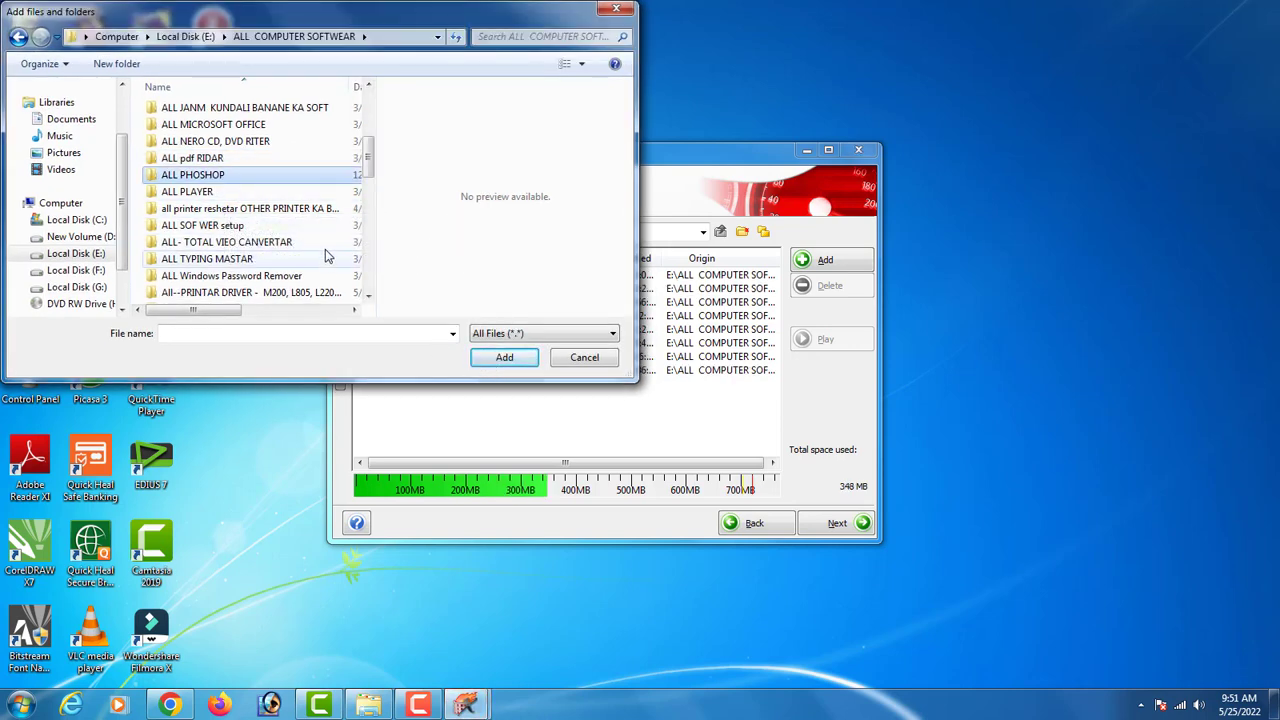
pyautogui.scroll(-1, 287, 256)
pyautogui.scroll(-1, 287, 256)
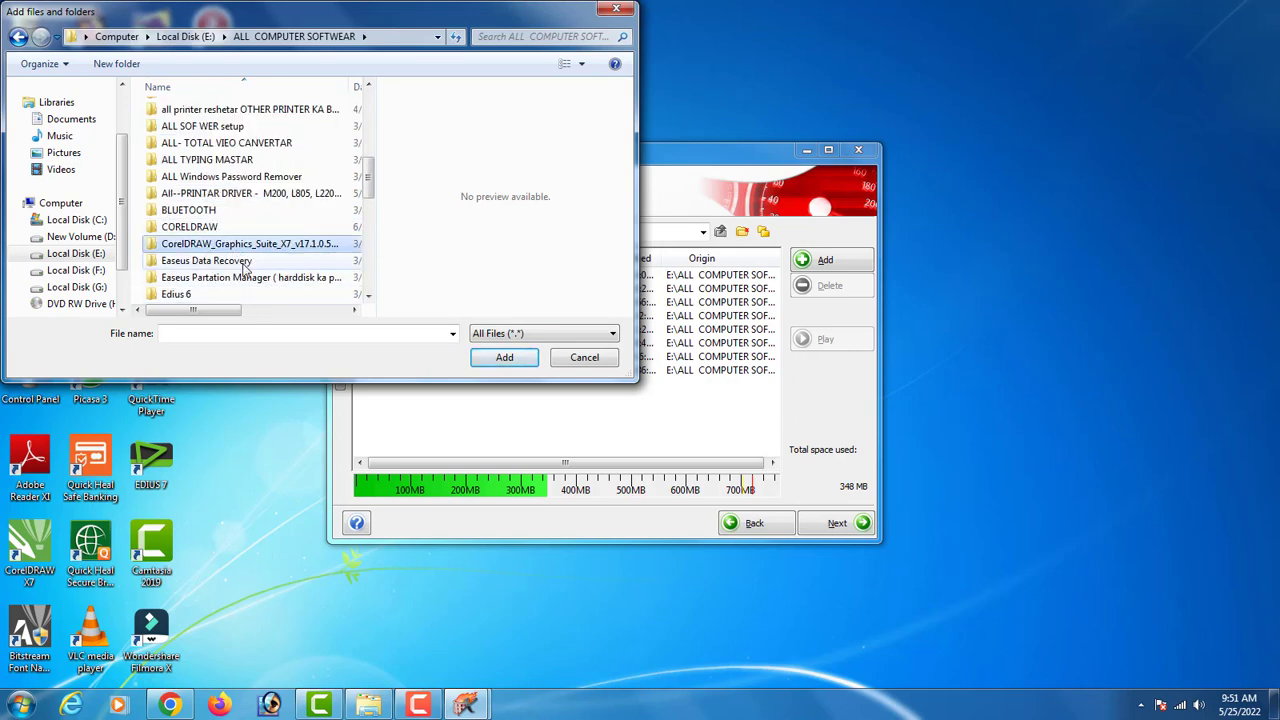
pyautogui.click(250, 262)
pyautogui.scroll(-2, 255, 283)
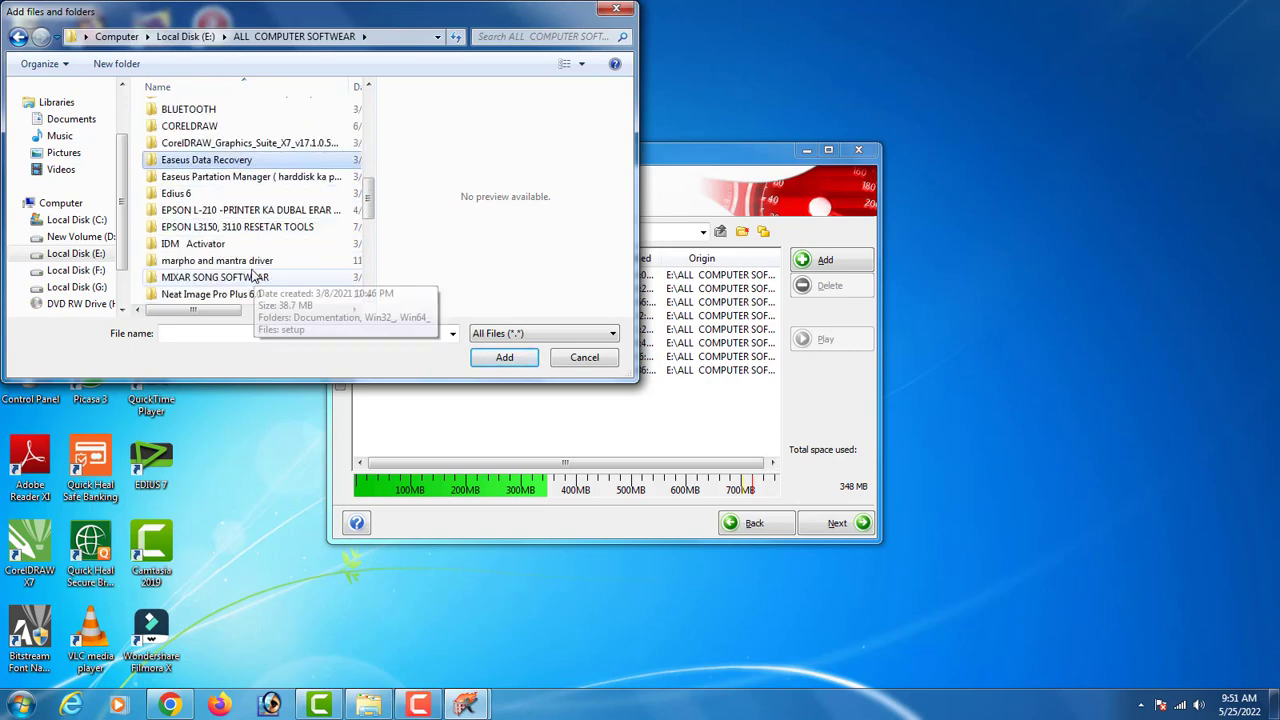
pyautogui.click(504, 357)
# Add the "PhotoEditor" folder to the disc and finish adding files
pyautogui.click(279, 278)
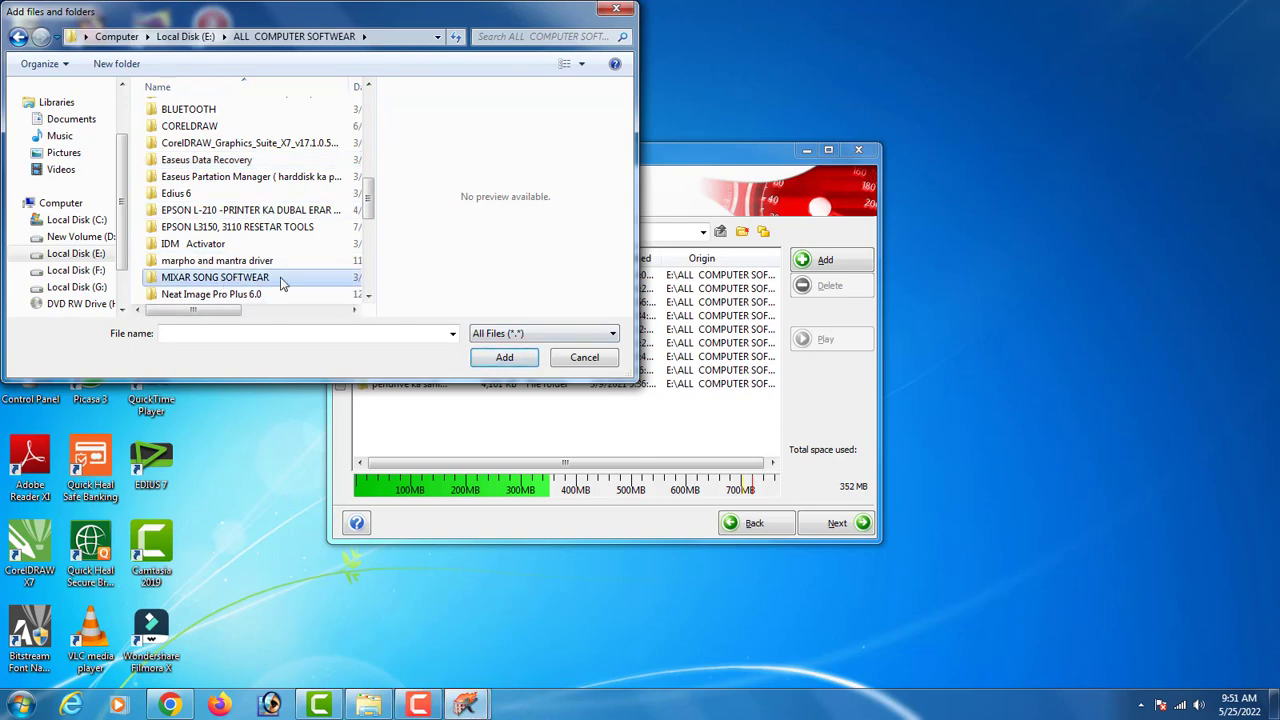
pyautogui.scroll(-1, 282, 284)
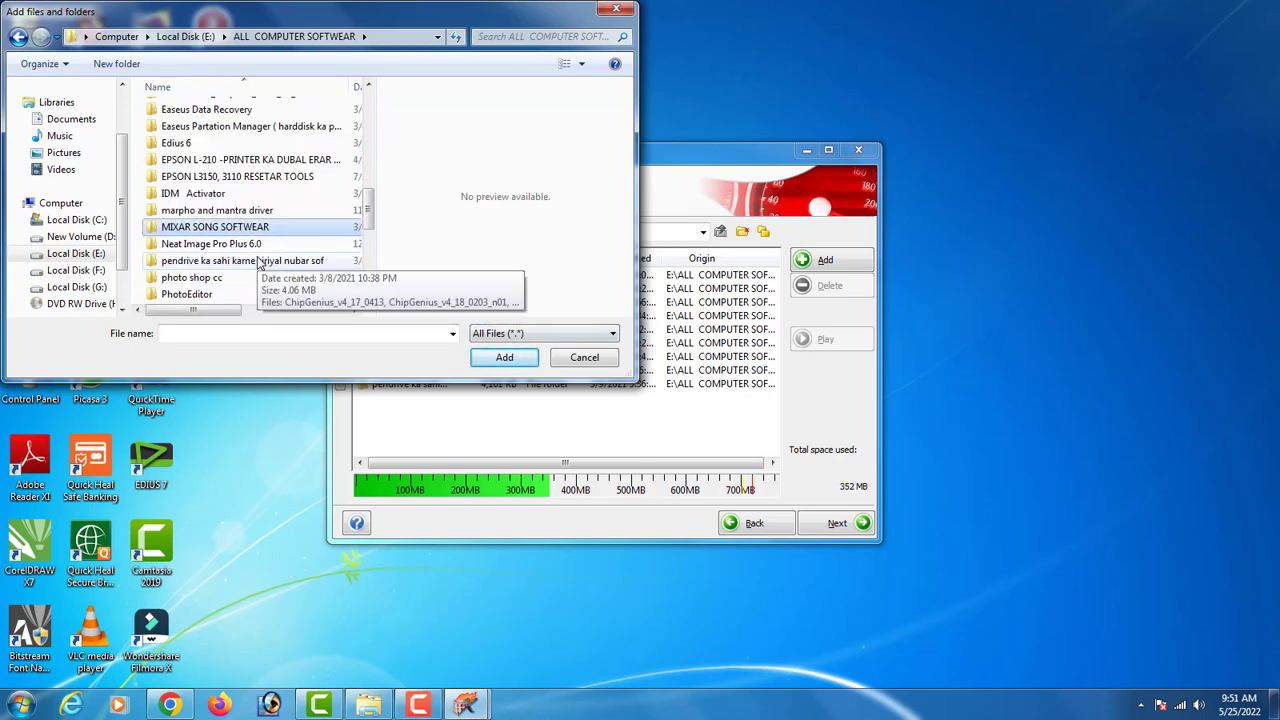
pyautogui.scroll(-1, 258, 262)
pyautogui.click(225, 211)
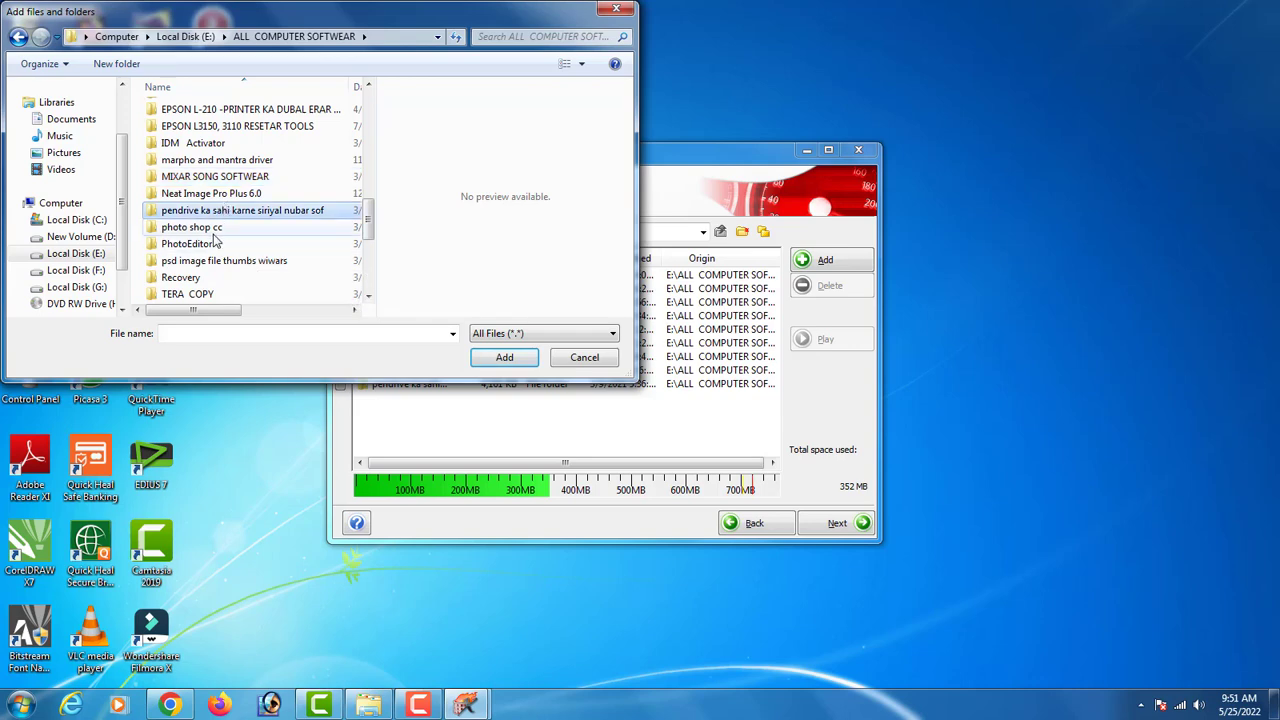
pyautogui.click(218, 231)
pyautogui.click(220, 245)
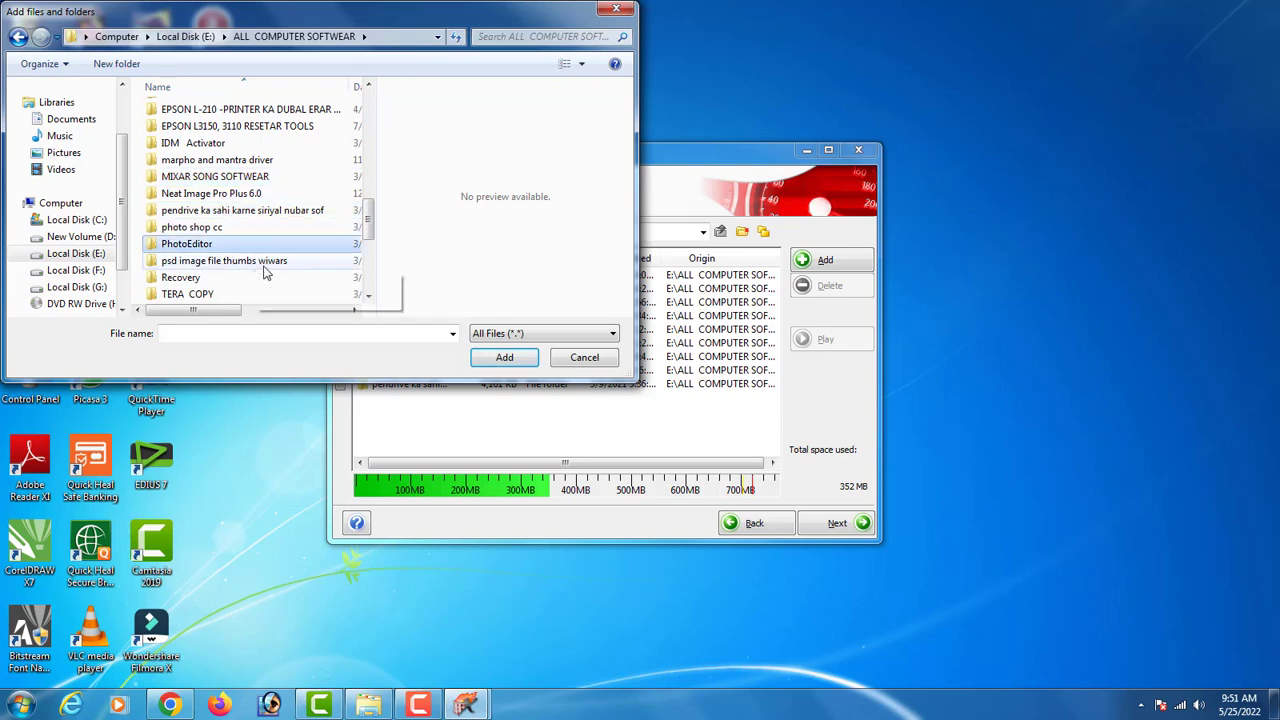
pyautogui.click(504, 357)
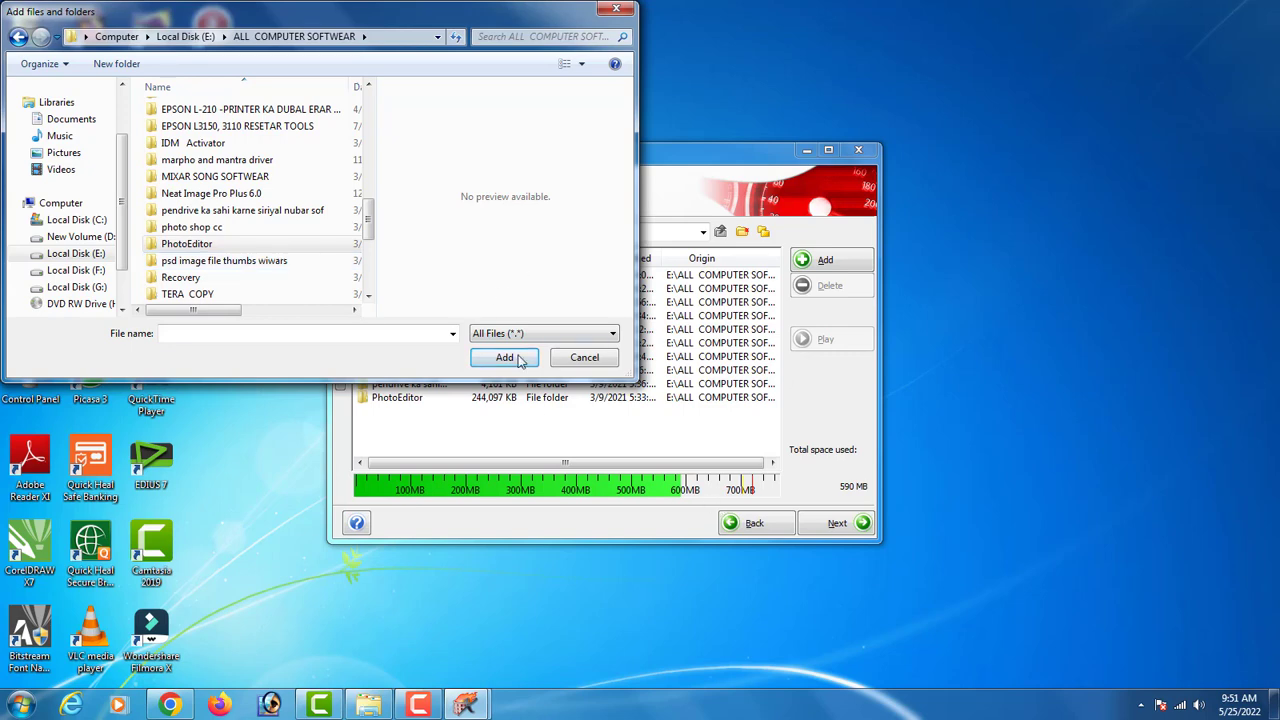
pyautogui.click(583, 360)
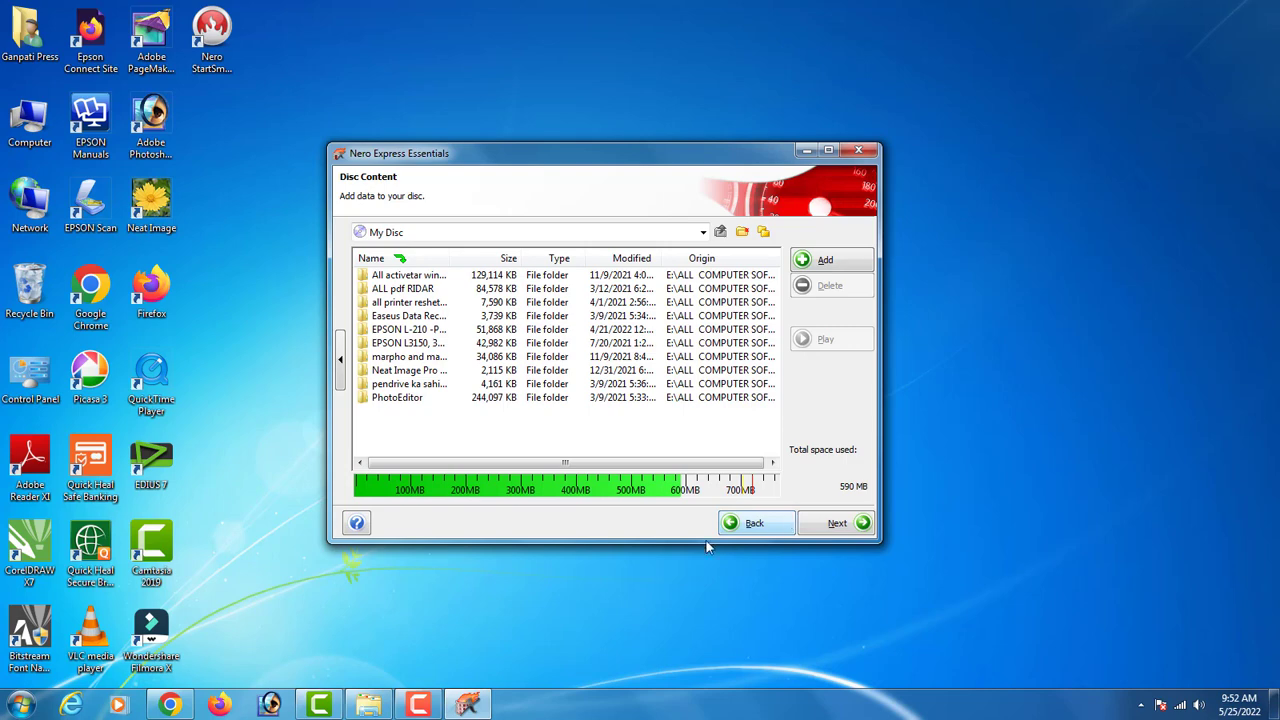
# Proceed to the final burn settings, keep the disc name "My Disc", and start burning the disc
pyautogui.click(838, 524)
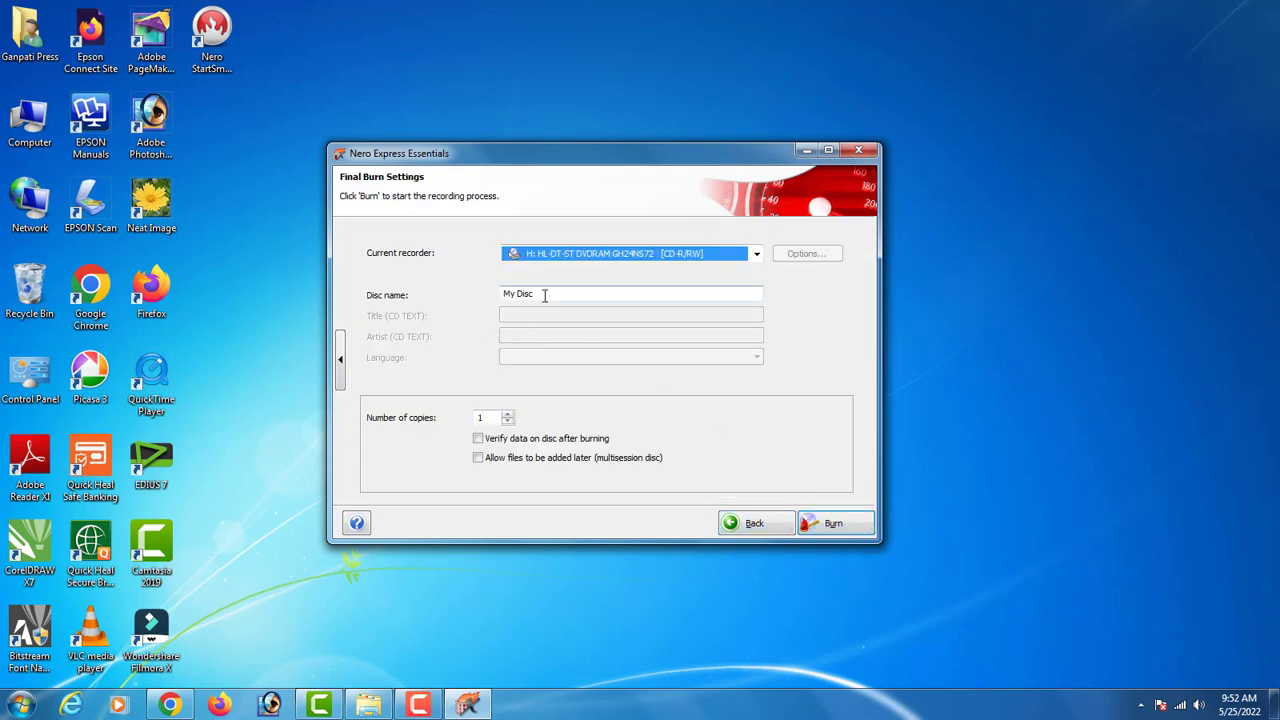
pyautogui.moveTo(545, 295); pyautogui.dragTo(389, 301)
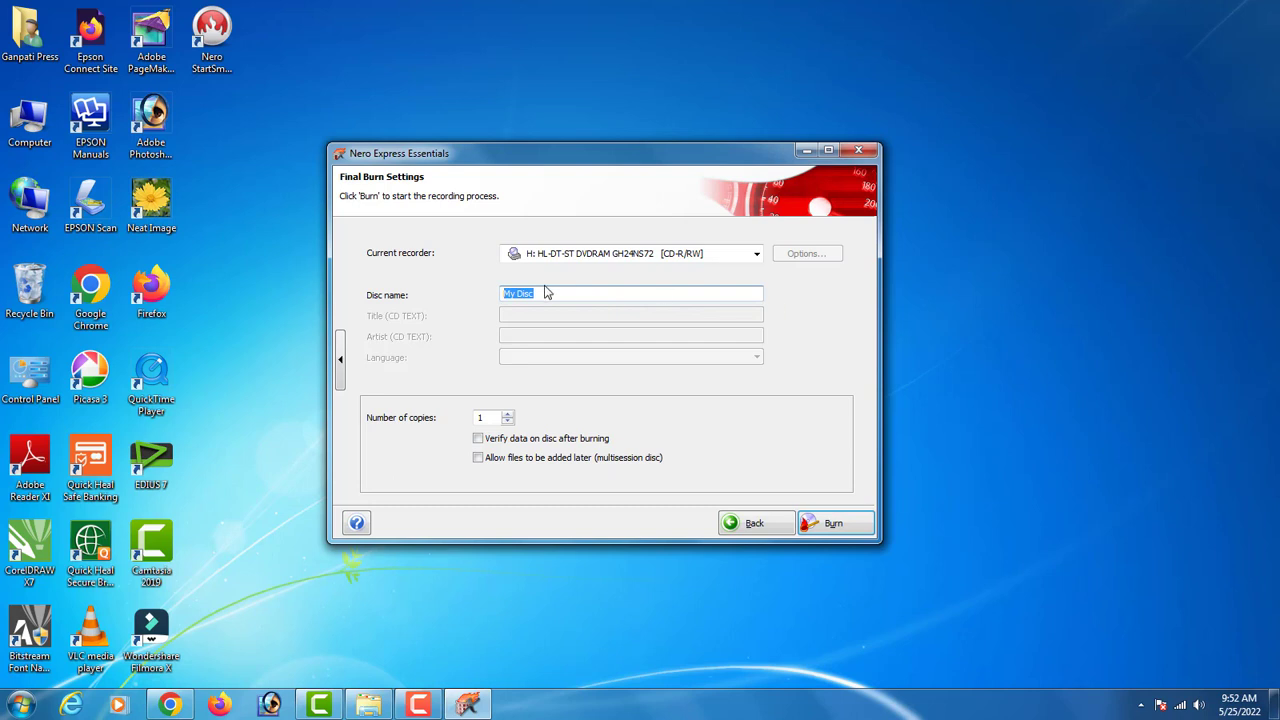
pyautogui.click(596, 294)
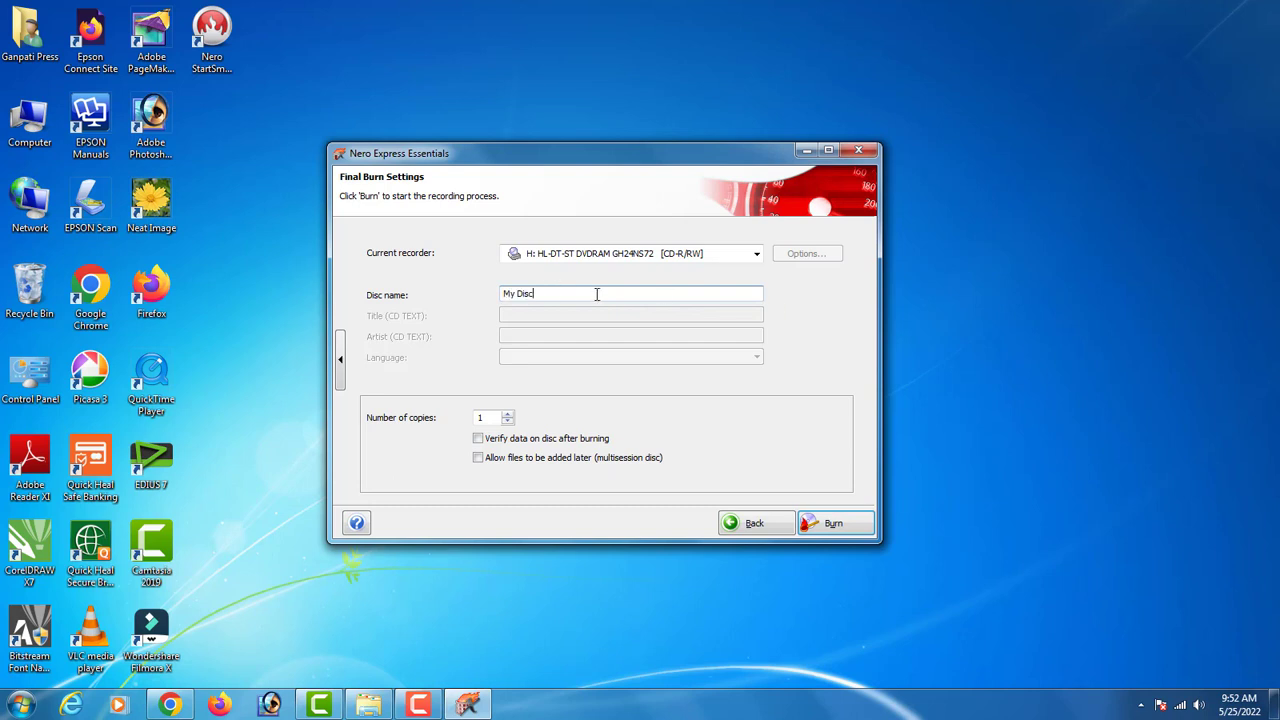
pyautogui.click(866, 535)
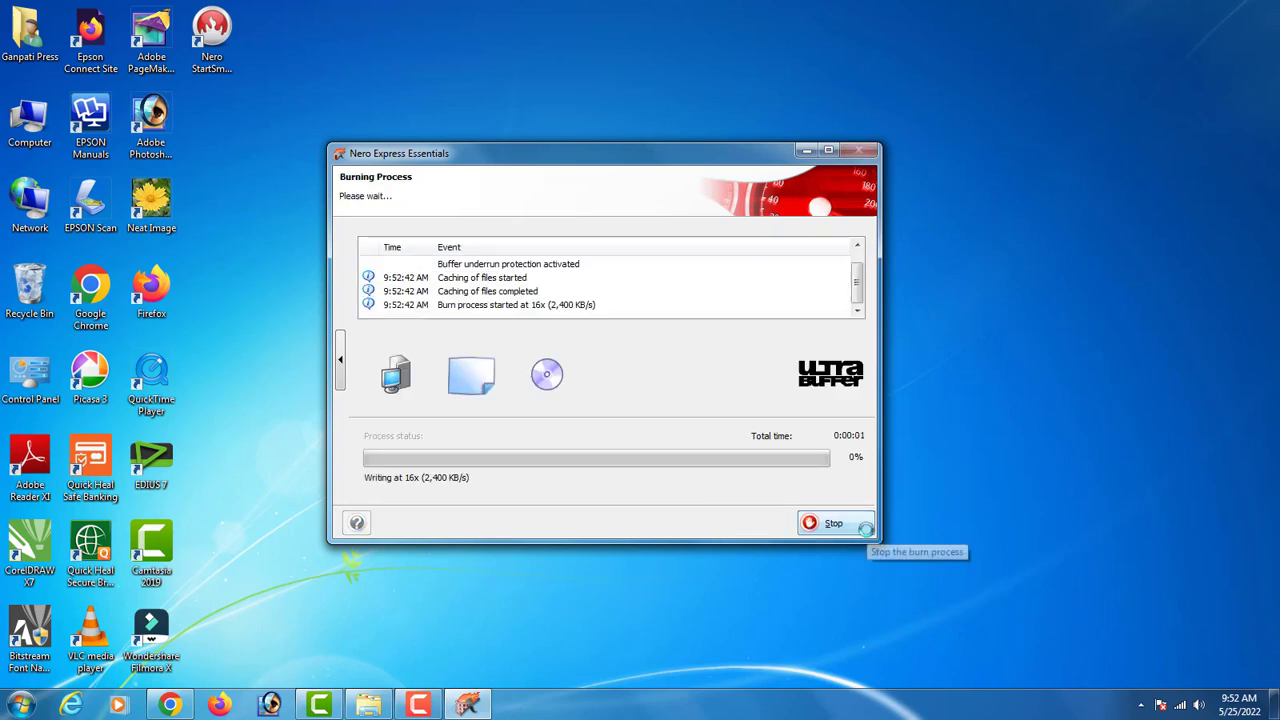
pyautogui.click(829, 151)
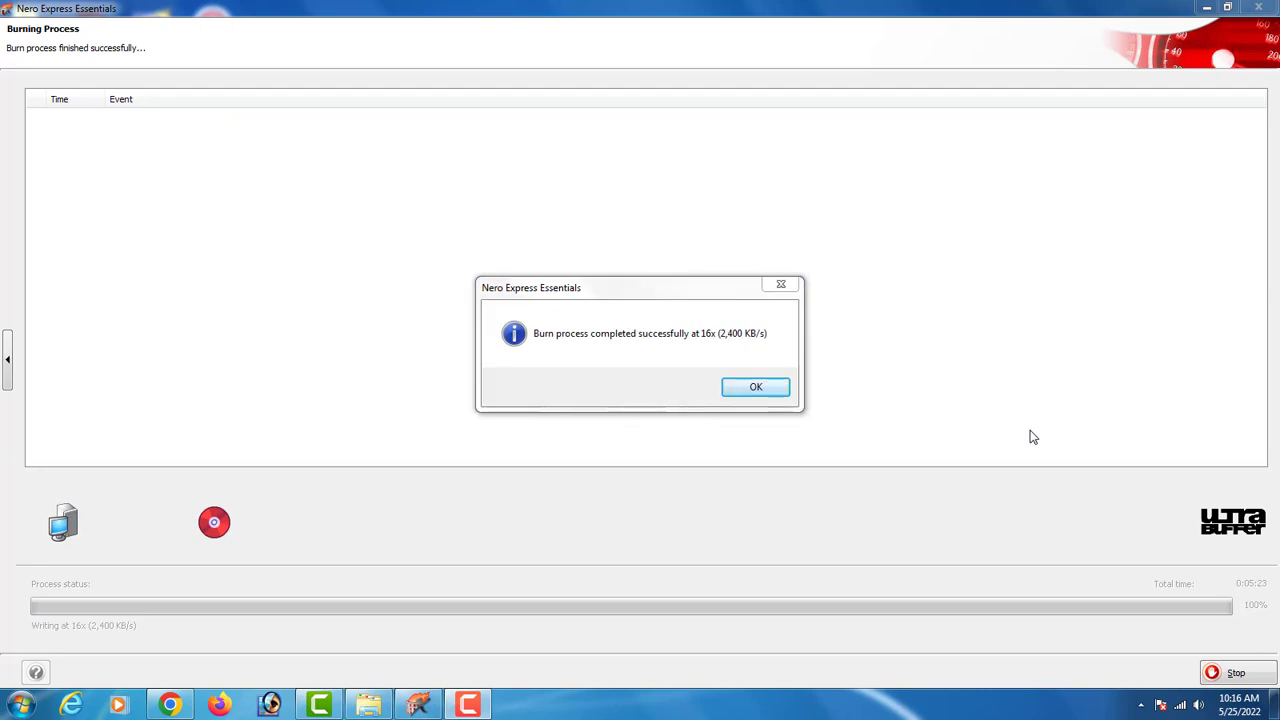
# Acknowledge the finished burn and close Nero Express without saving the project
pyautogui.click(758, 392)
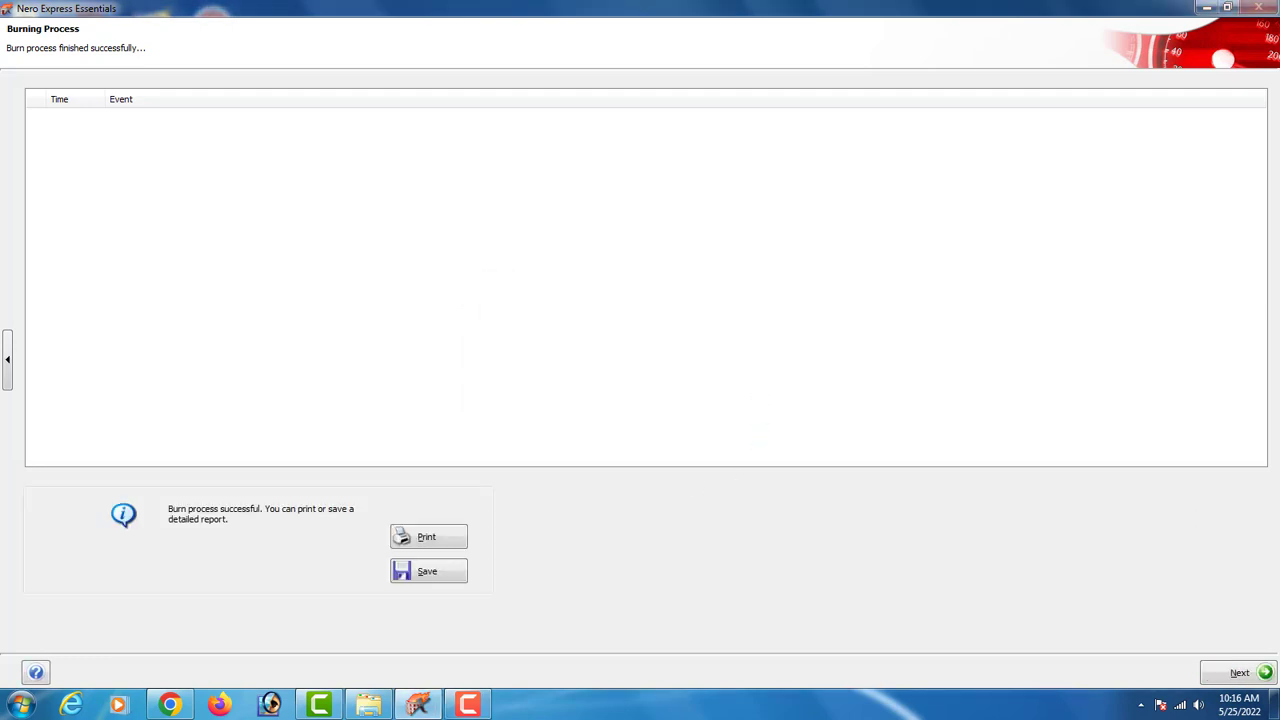
pyautogui.click(1227, 8)
pyautogui.click(834, 524)
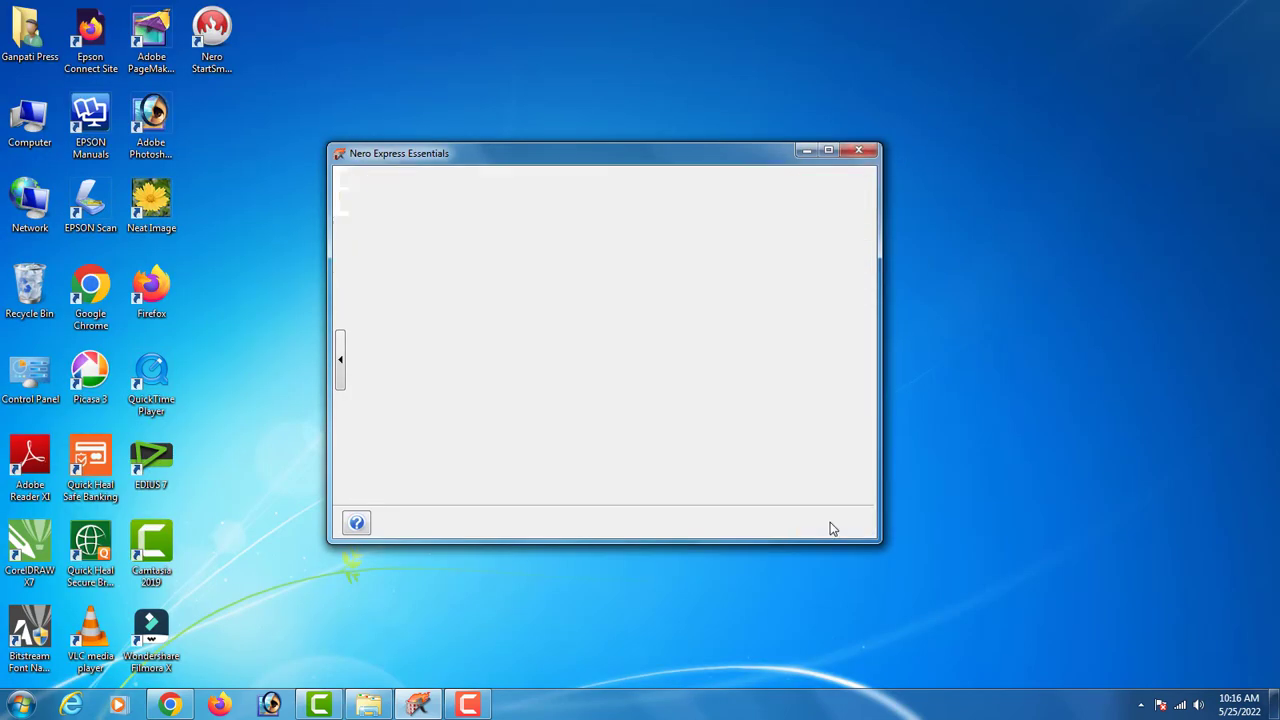
pyautogui.click(857, 152)
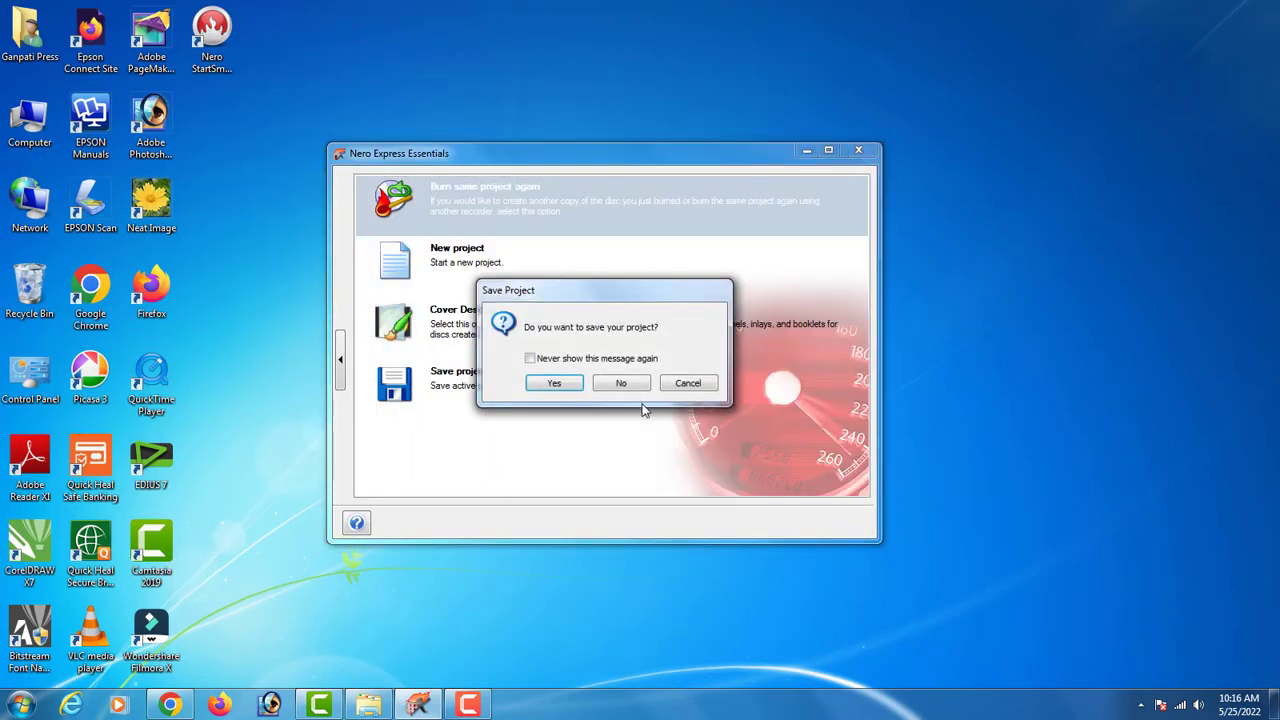
pyautogui.click(621, 384)
# Open Computer in a maximized window, dismiss the AutoPlay prompt, and open the burned disc "My Disc" in DVD RW Drive (H:)
pyautogui.doubleClick(29, 120)
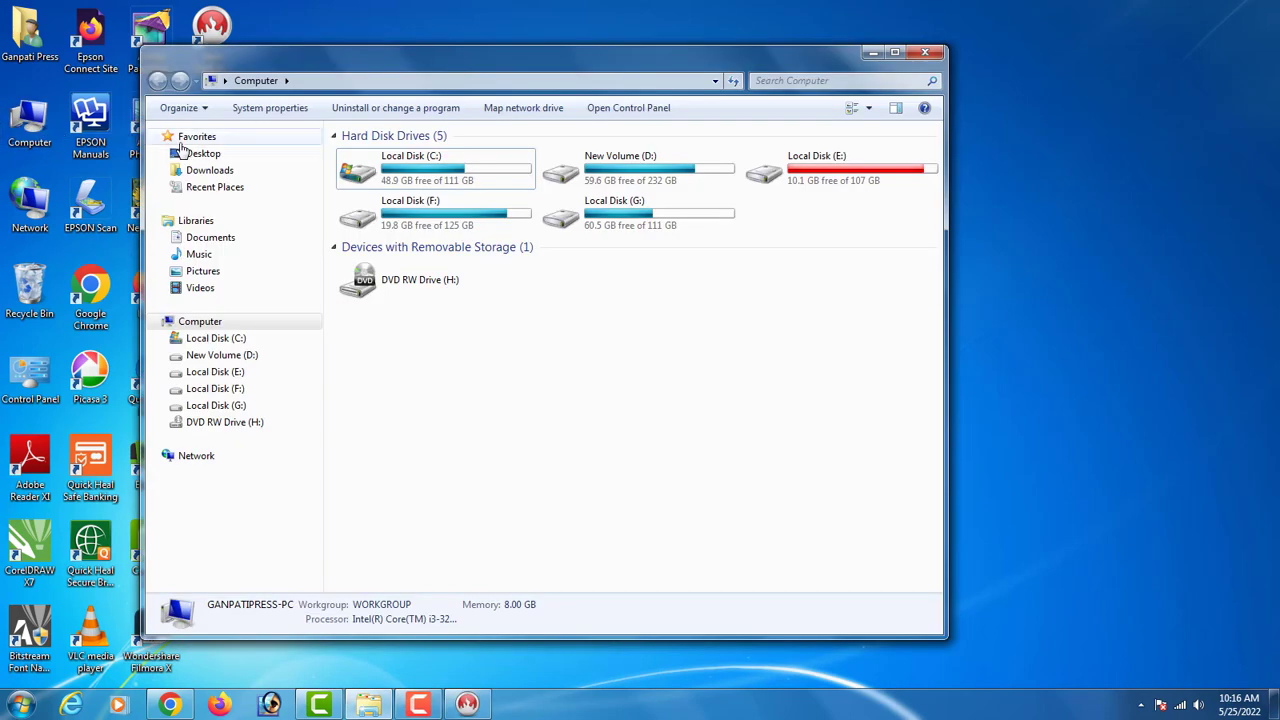
pyautogui.moveTo(800, 58); pyautogui.dragTo(729, 57)
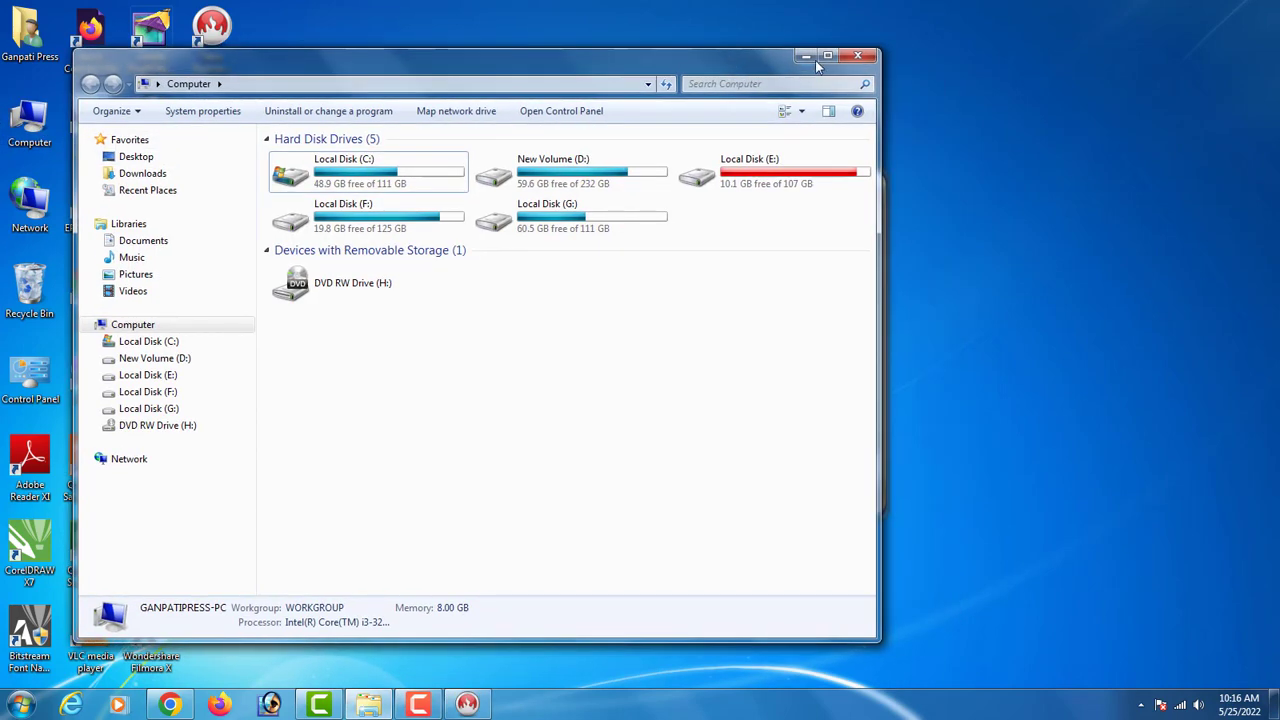
pyautogui.doubleClick(815, 60)
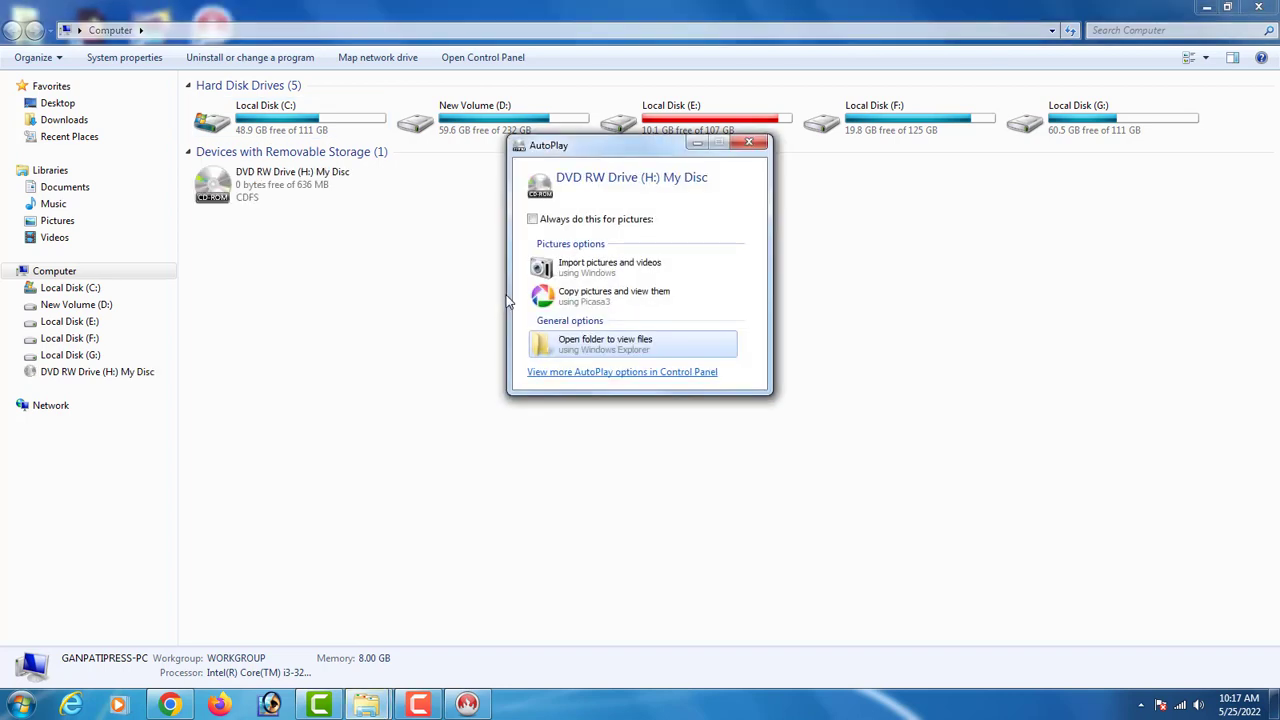
pyautogui.click(748, 142)
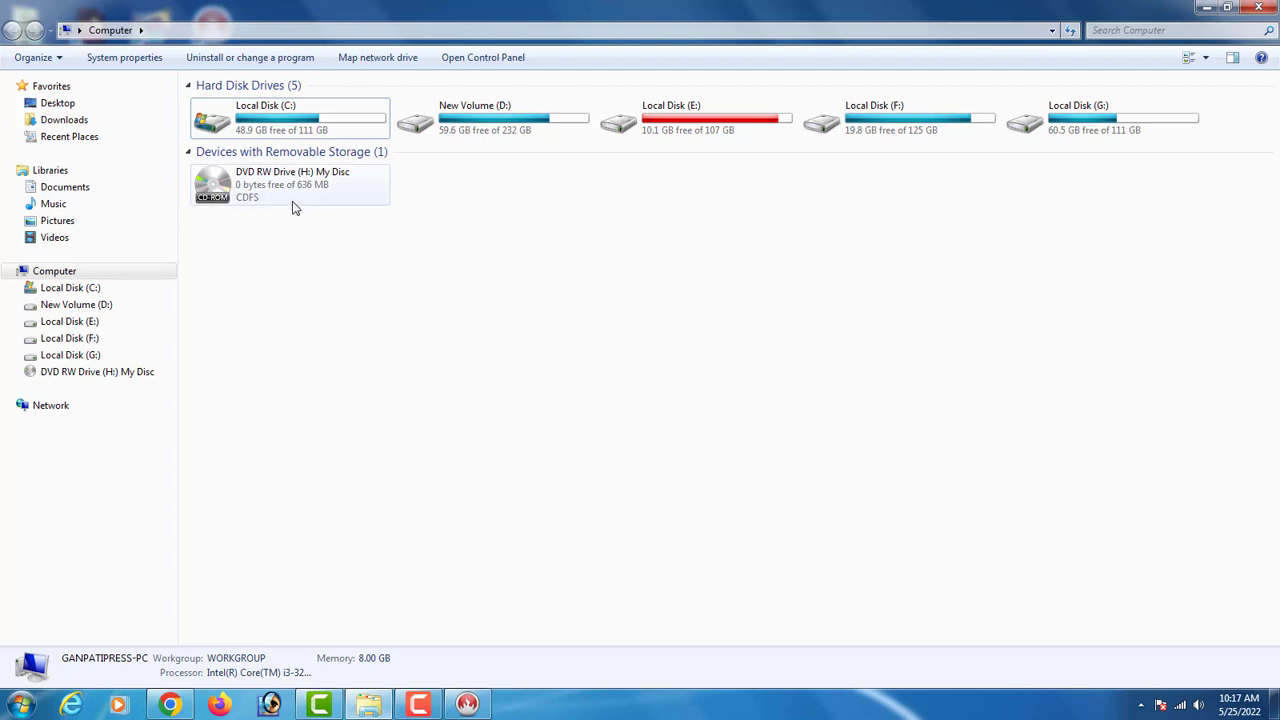
pyautogui.doubleClick(248, 192)
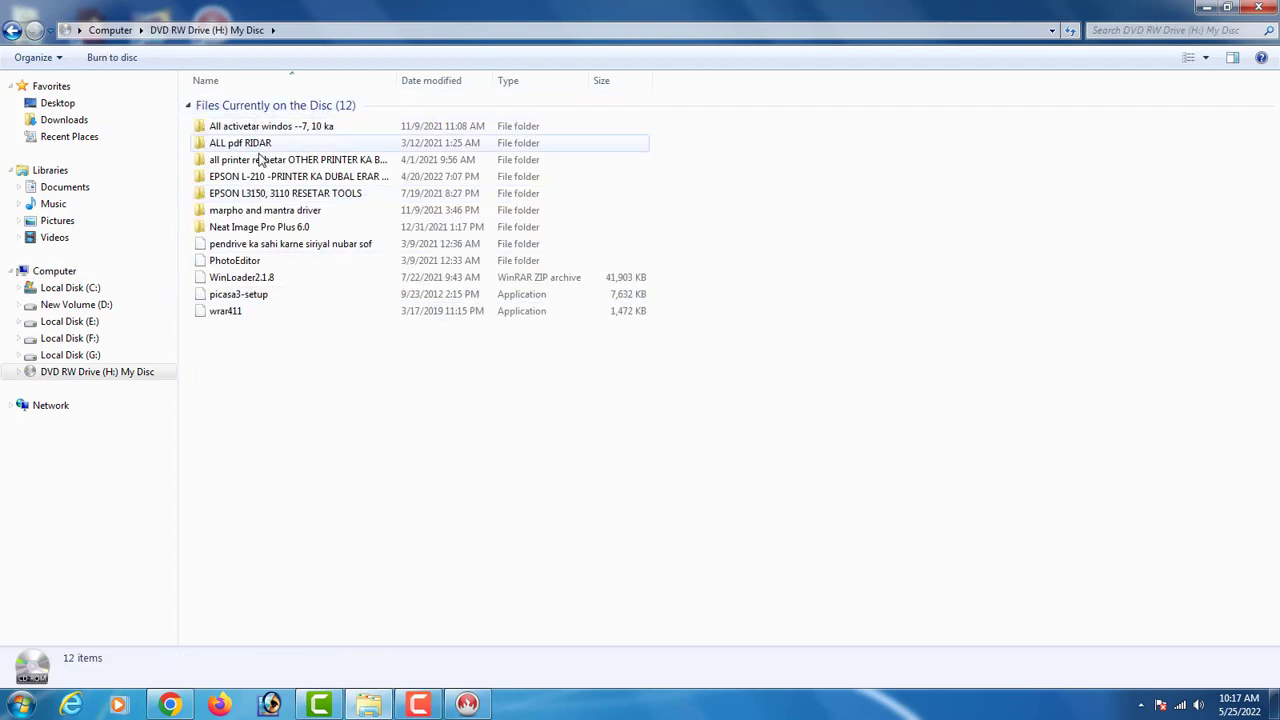
# View the disc's contents as large icons and check inside the "all printer reshetar OTHER PRINTER KA BHI HAI" folder, returning to the disc root
pyautogui.click(1205, 57)
pyautogui.click(1218, 49)
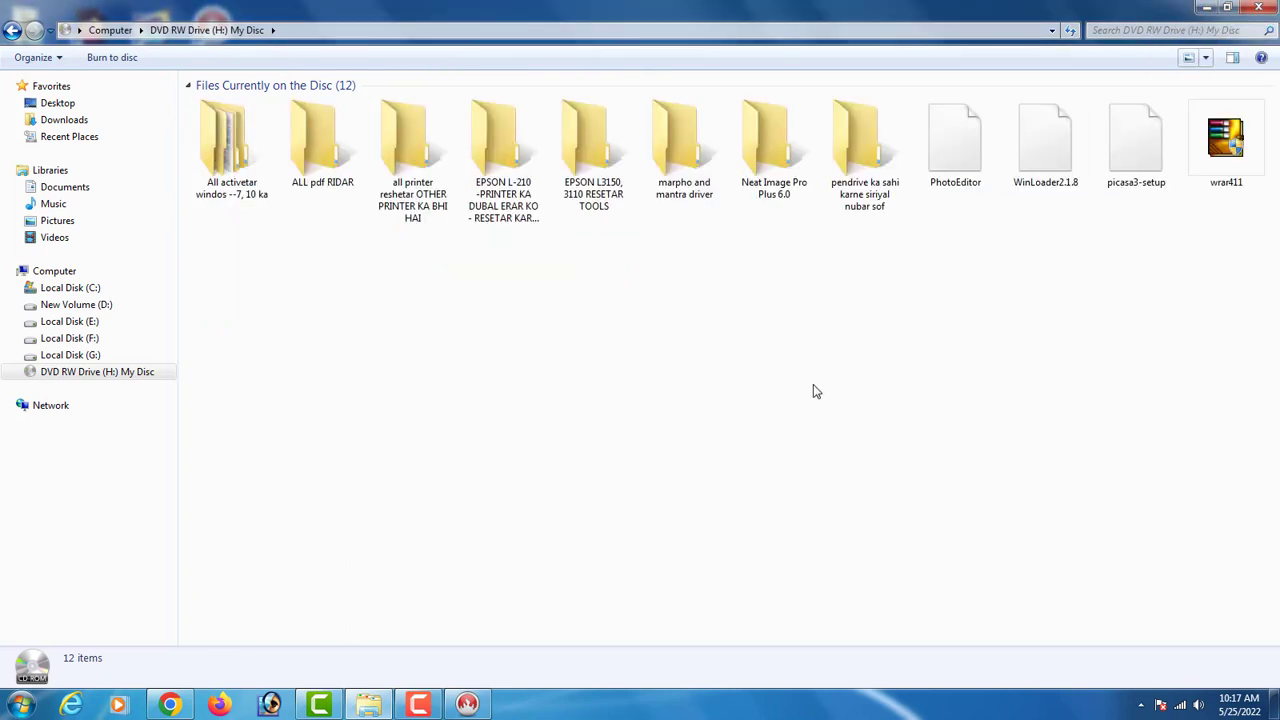
pyautogui.click(414, 140)
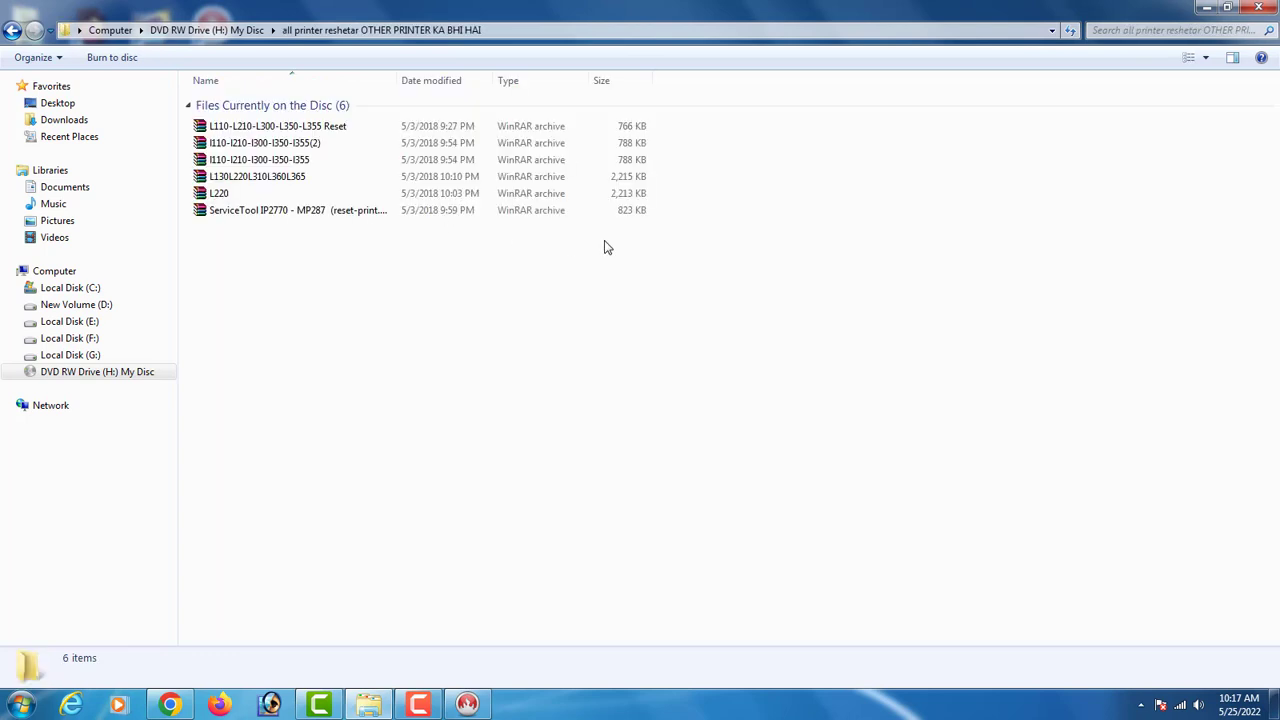
pyautogui.click(12, 29)
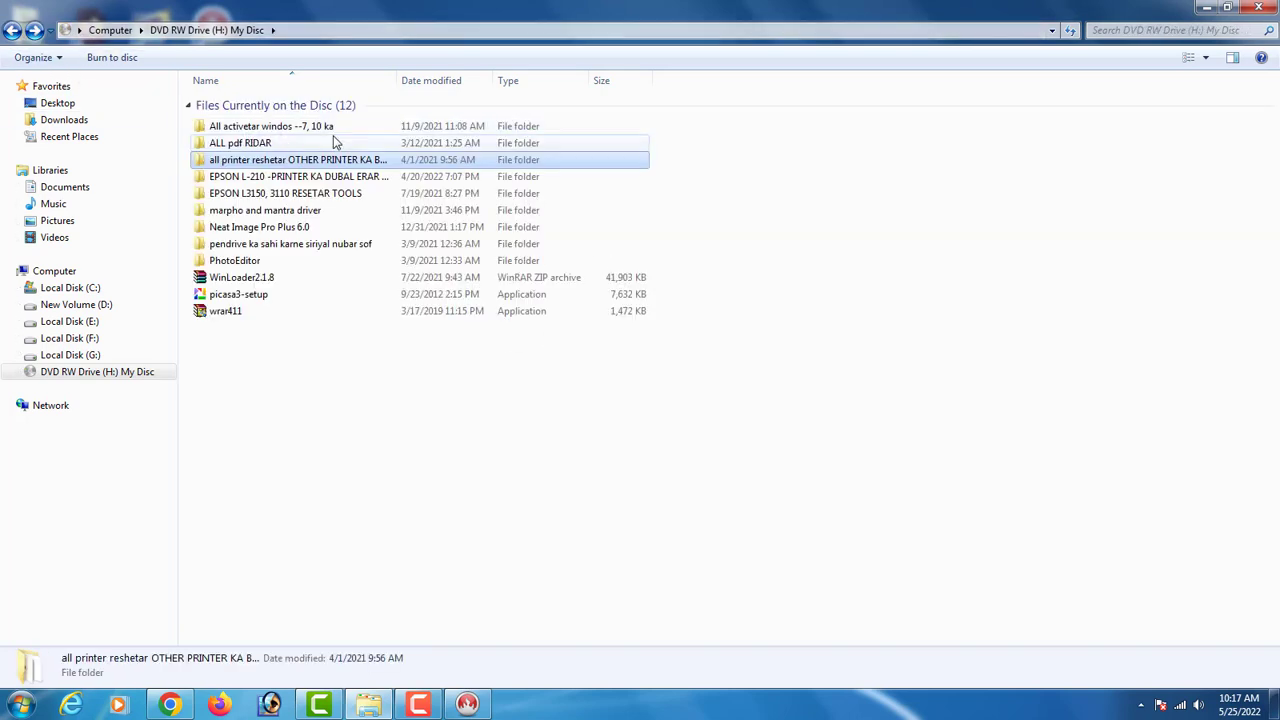
# Check the contents of the "Neat Image Pro Plus 6.0" folder, return to the disc root, and view the folder's available actions
pyautogui.doubleClick(265, 229)
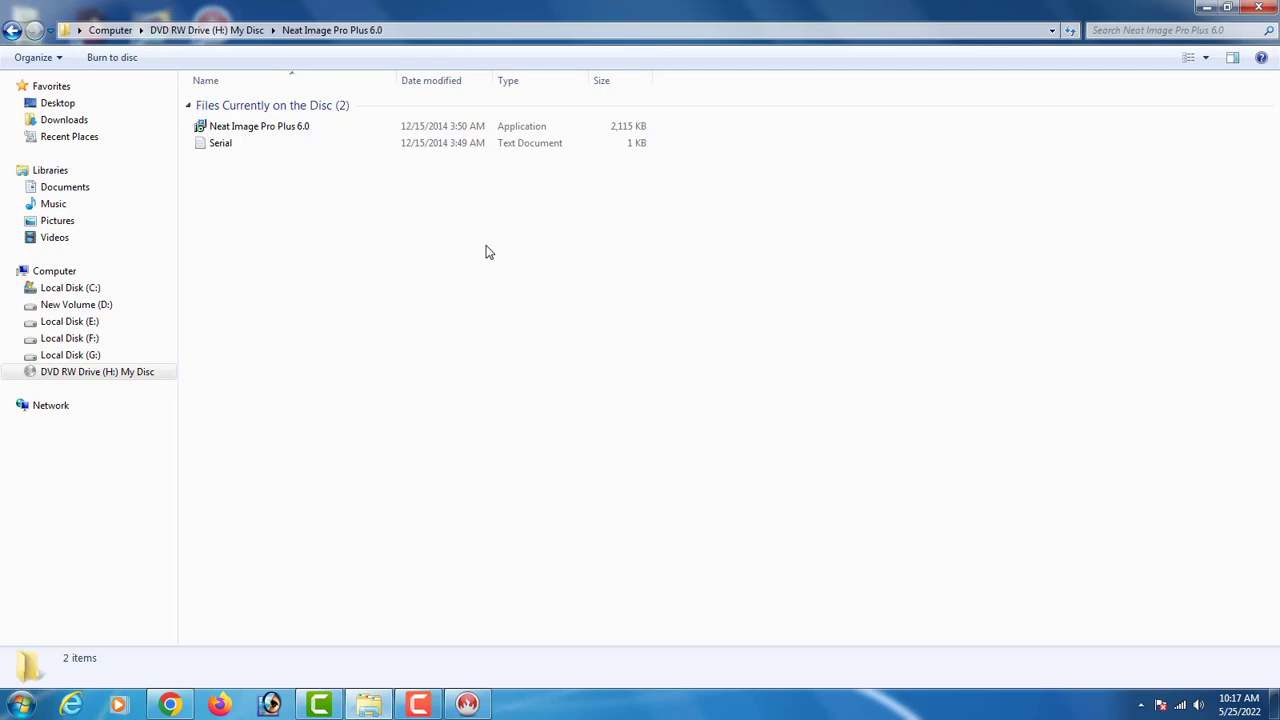
pyautogui.click(12, 32)
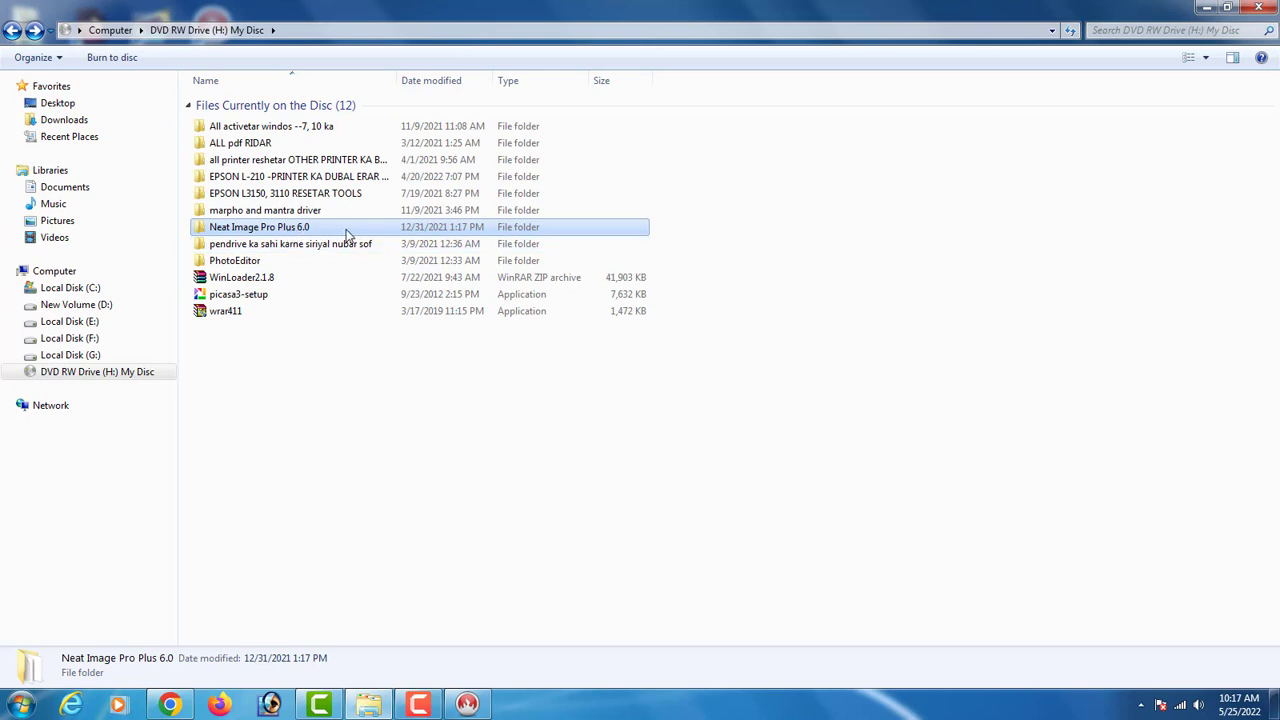
pyautogui.click(397, 356)
pyautogui.rightClick(285, 226)
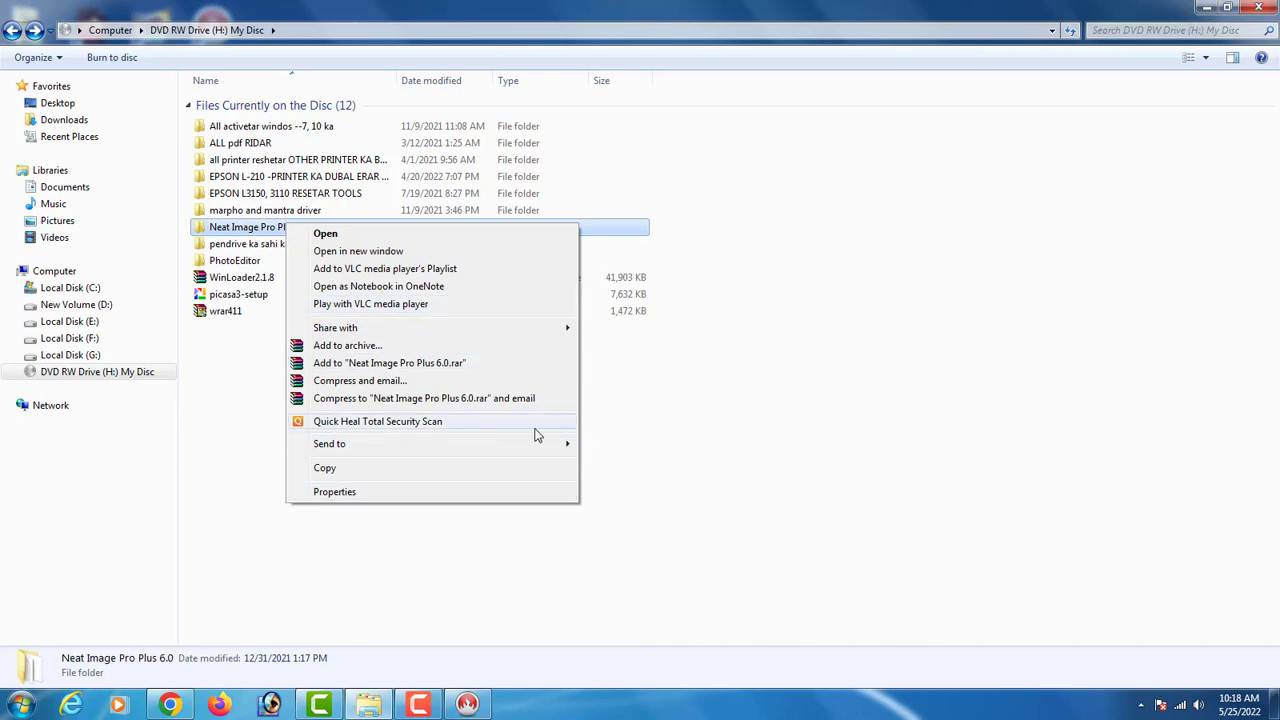
pyautogui.click(716, 407)
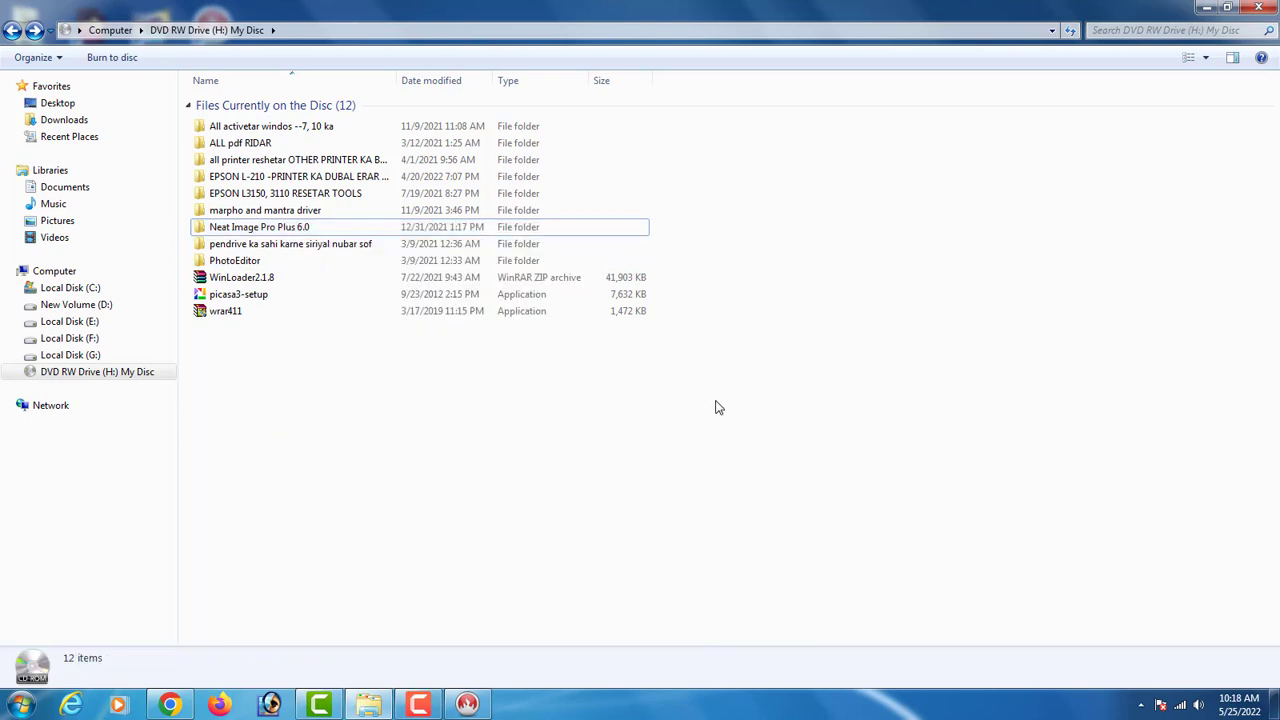
# Launch the Neat Image Pro Plus 6.0 application from its folder on the disc, bring up its permission prompt, and return to the disc root
pyautogui.click(283, 230)
pyautogui.doubleClick(285, 237)
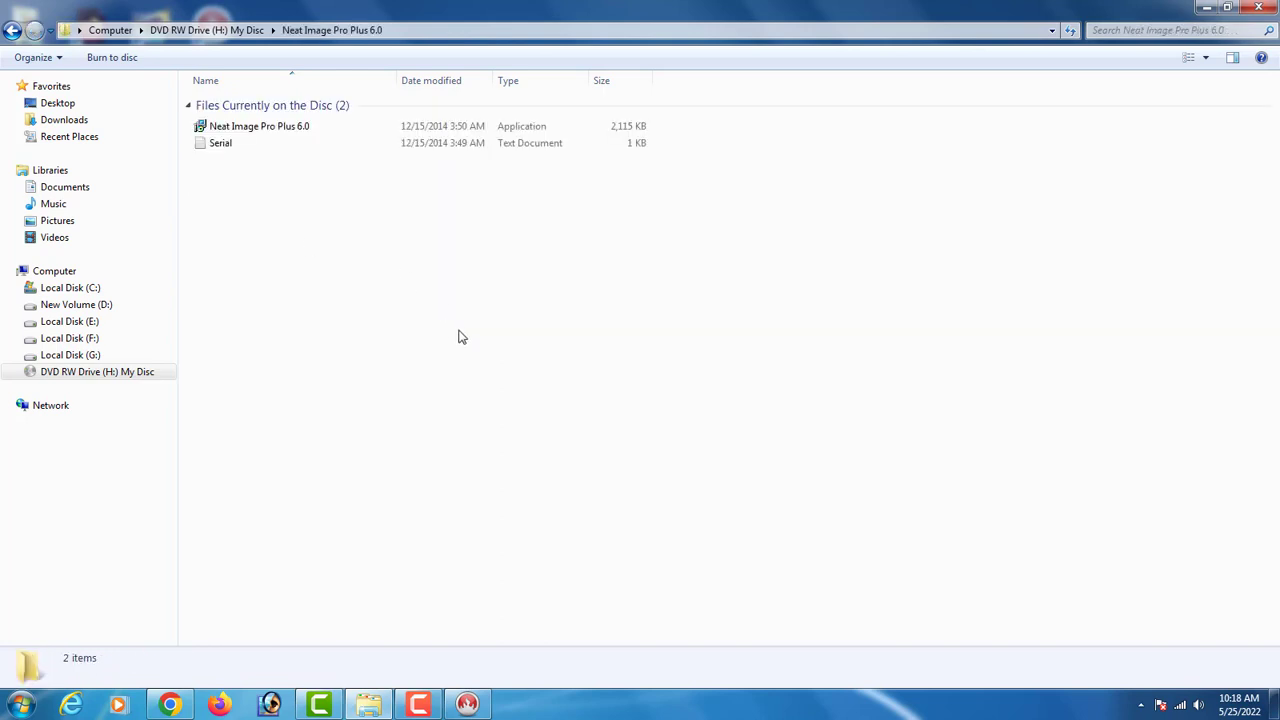
pyautogui.click(306, 133)
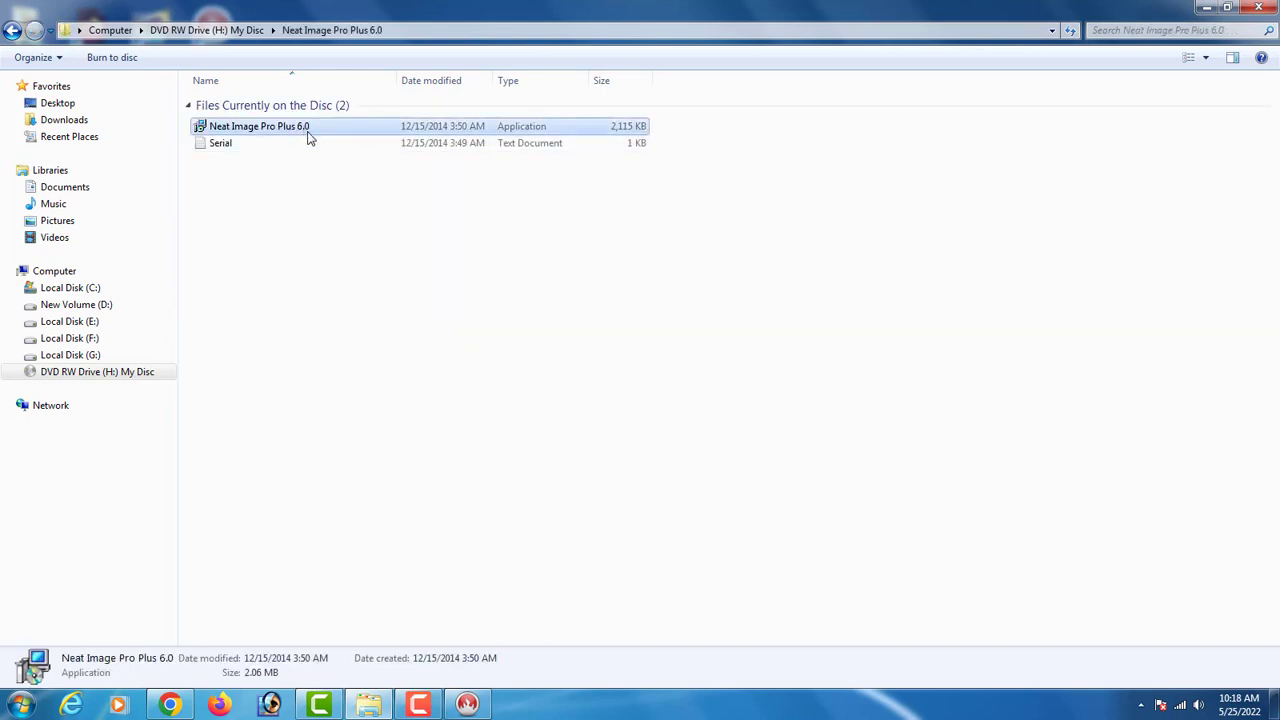
pyautogui.doubleClick(308, 132)
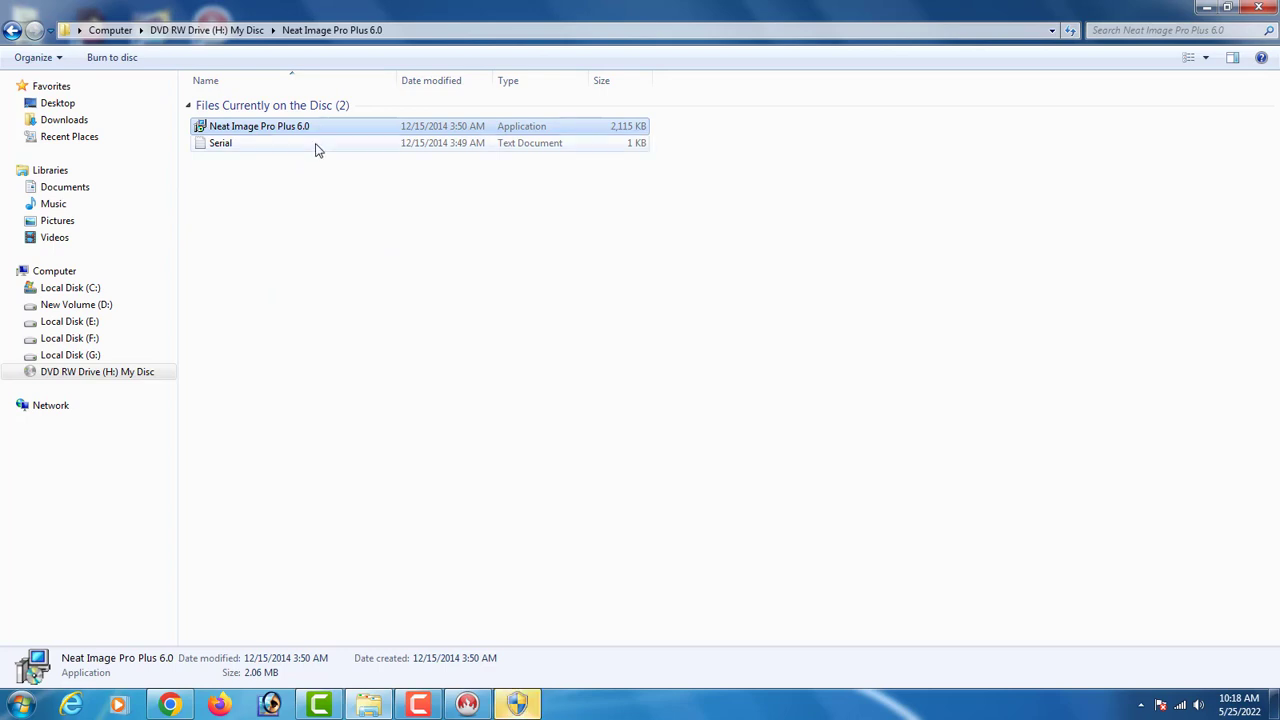
pyautogui.click(515, 704)
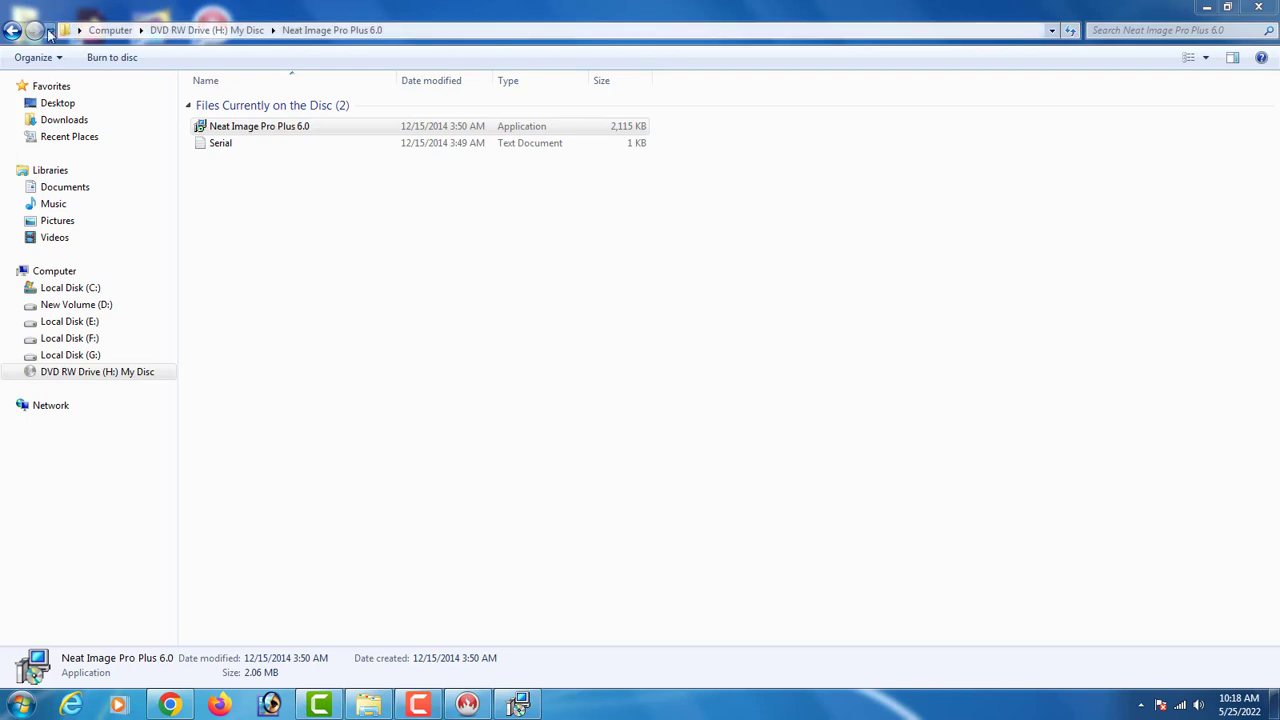
pyautogui.click(11, 30)
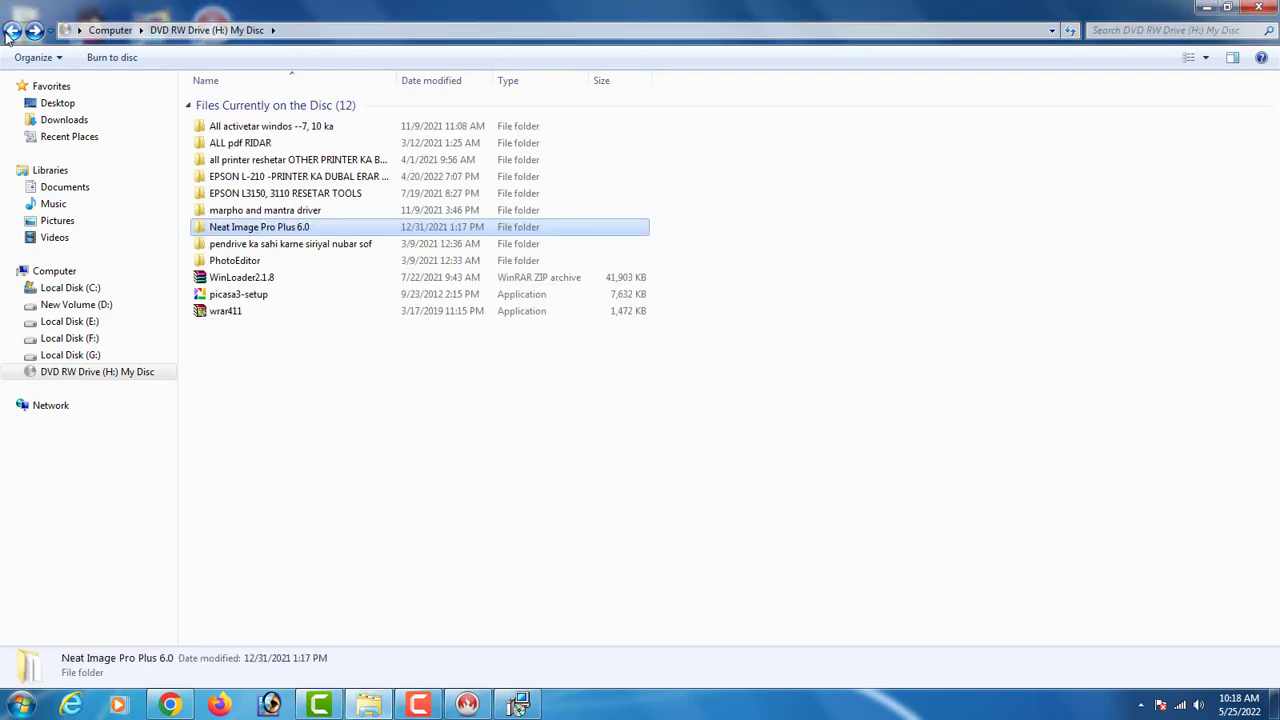